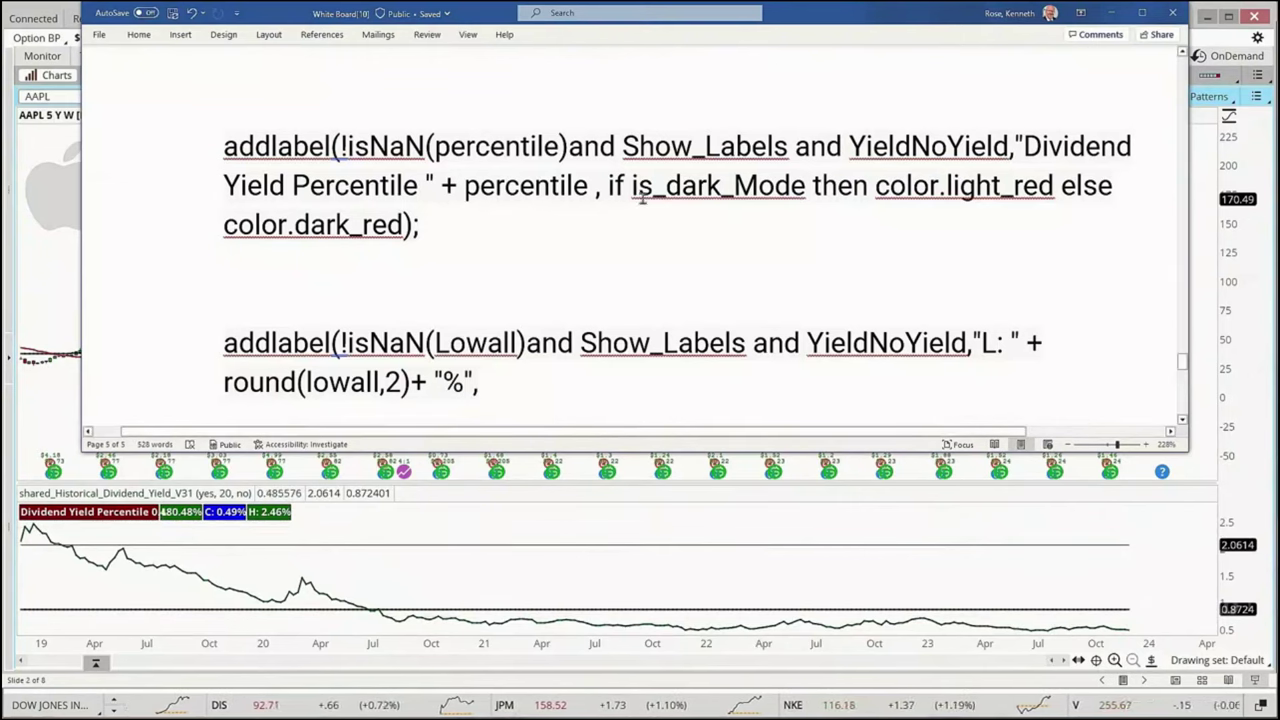
Highlight is_dark_Mode and color.light_red in the percentile label, then scroll to the L: and C: label lines
{"action": "double_click", "coordinate": [766, 188]}
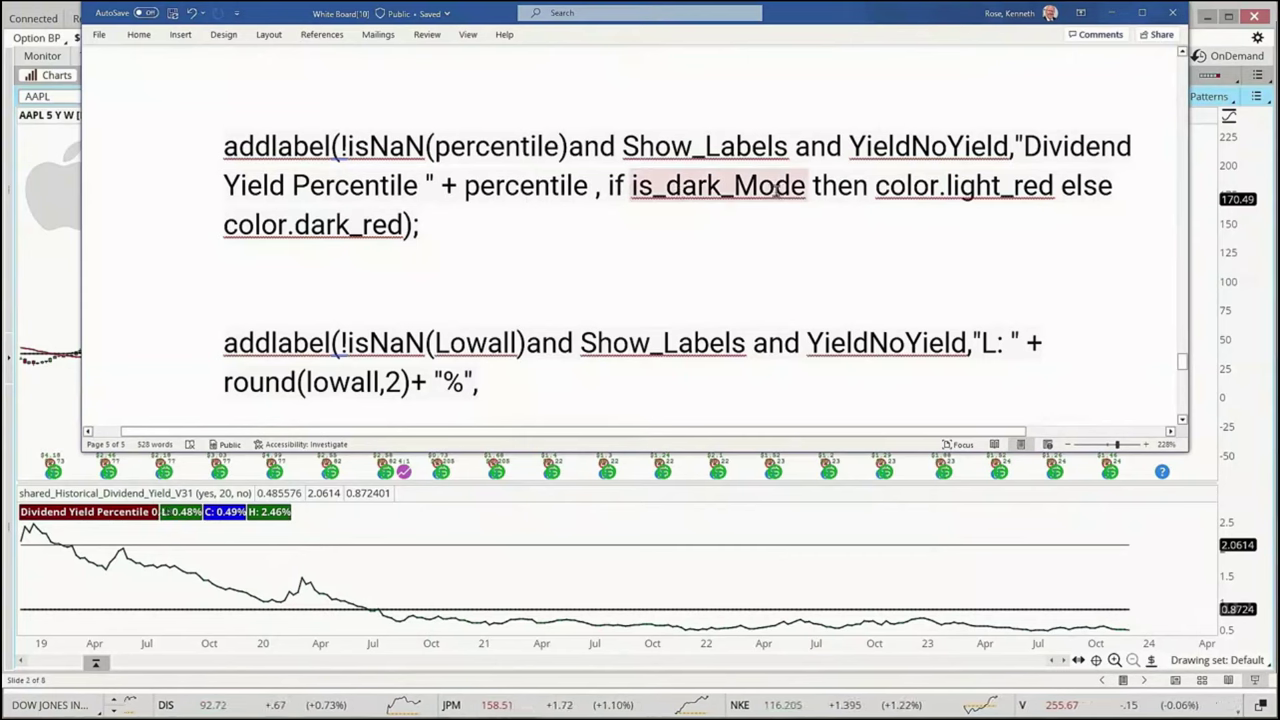
{"action": "left_click", "coordinate": [548, 266]}
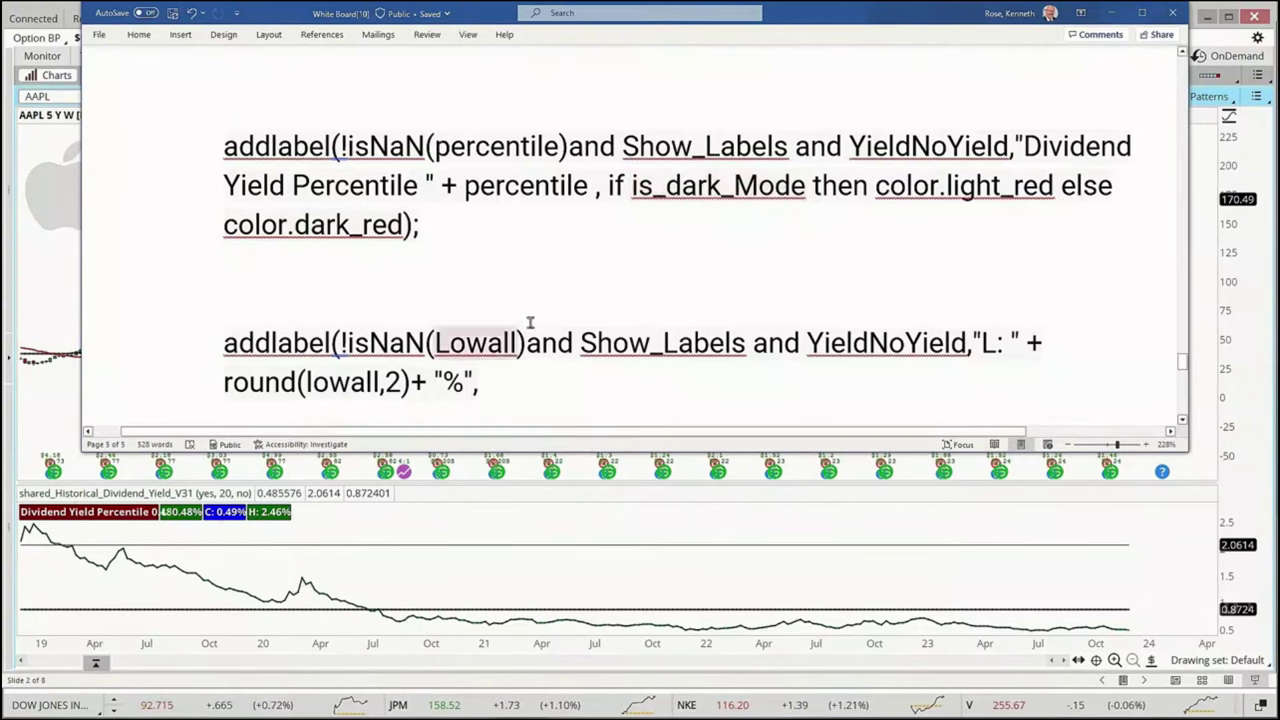
{"action": "double_click", "coordinate": [766, 188]}
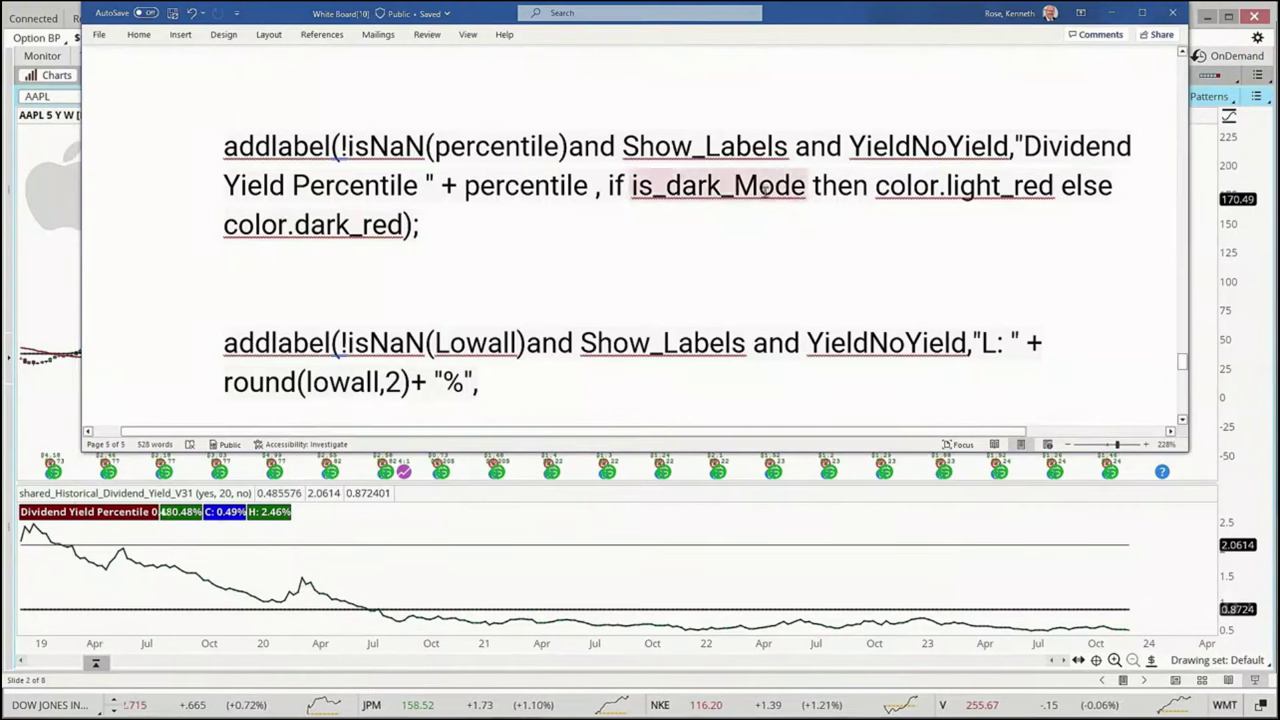
{"action": "left_click", "coordinate": [766, 188]}
{"action": "double_click", "coordinate": [921, 188]}
{"action": "left_click", "coordinate": [1080, 197]}
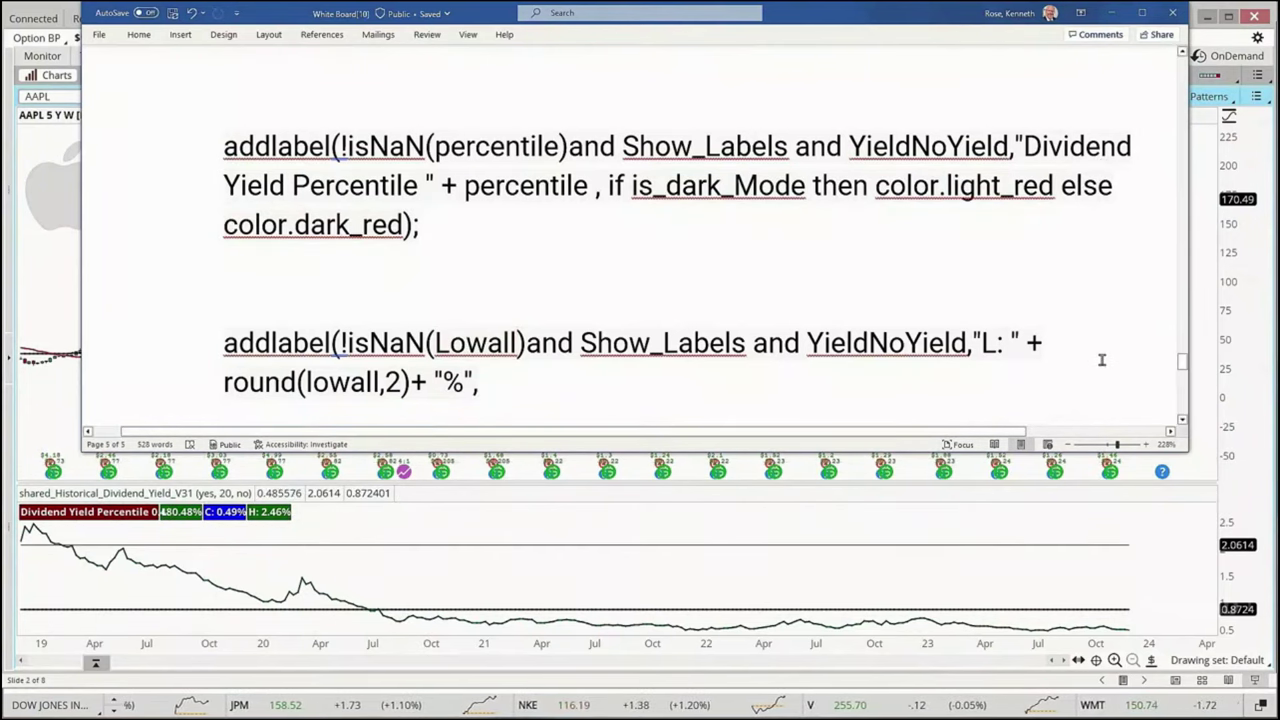
{"action": "scroll", "coordinate": [1101, 360], "scroll_direction": "down", "scroll_amount": 3}
{"action": "scroll", "coordinate": [1101, 360], "scroll_direction": "down", "scroll_amount": 2}
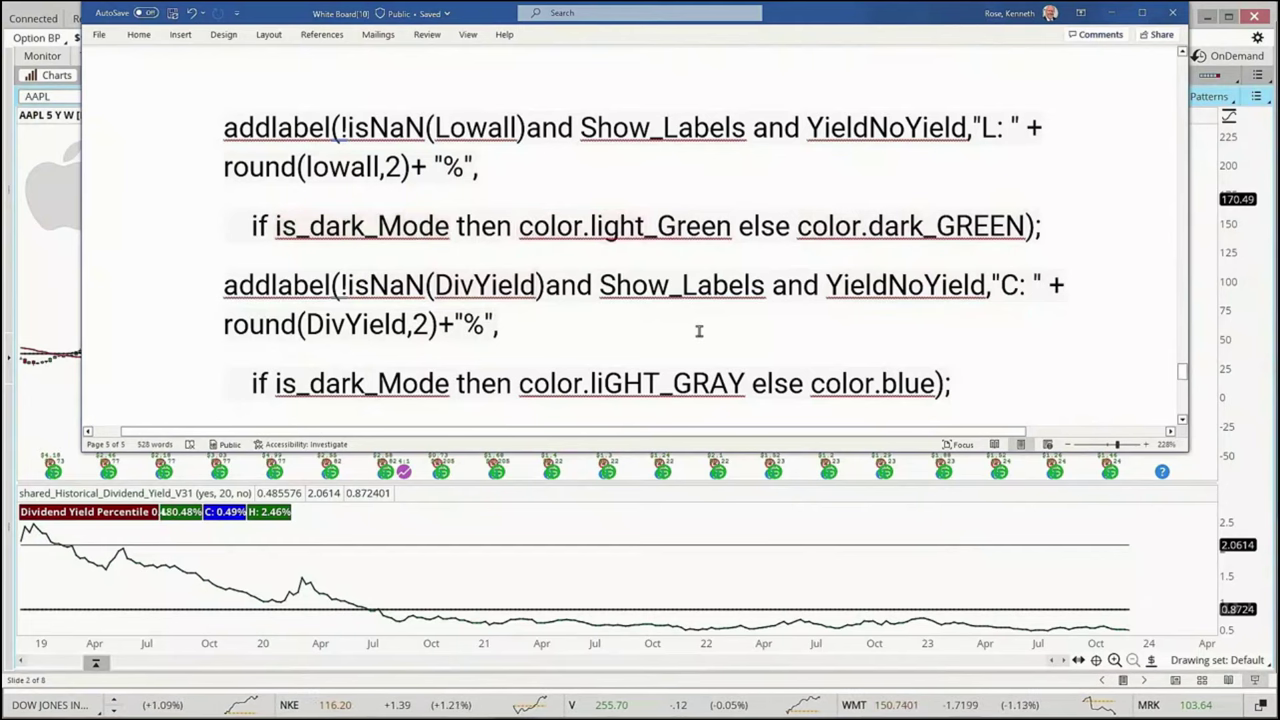
Scroll past the highall label code to the 'Does Not Pay Dividends' addlabel line
{"action": "scroll", "coordinate": [699, 331], "scroll_direction": "down", "scroll_amount": 3}
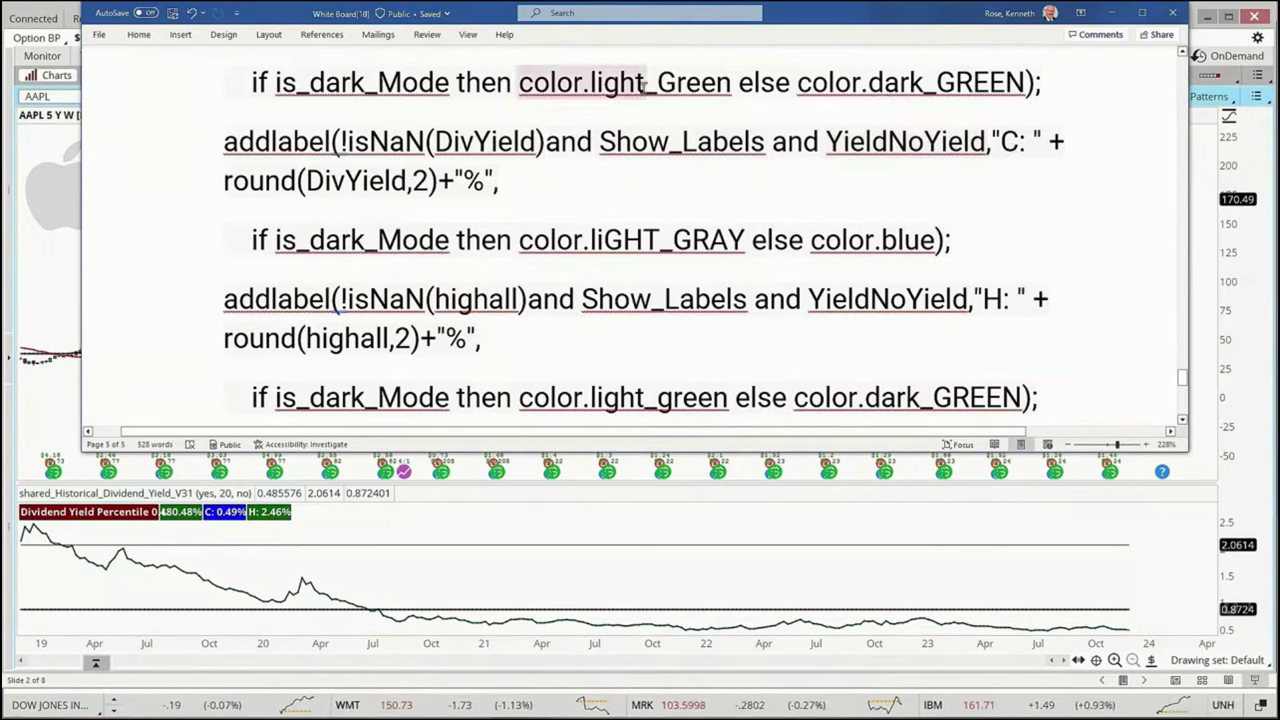
{"action": "scroll", "coordinate": [1154, 300], "scroll_direction": "down", "scroll_amount": 1}
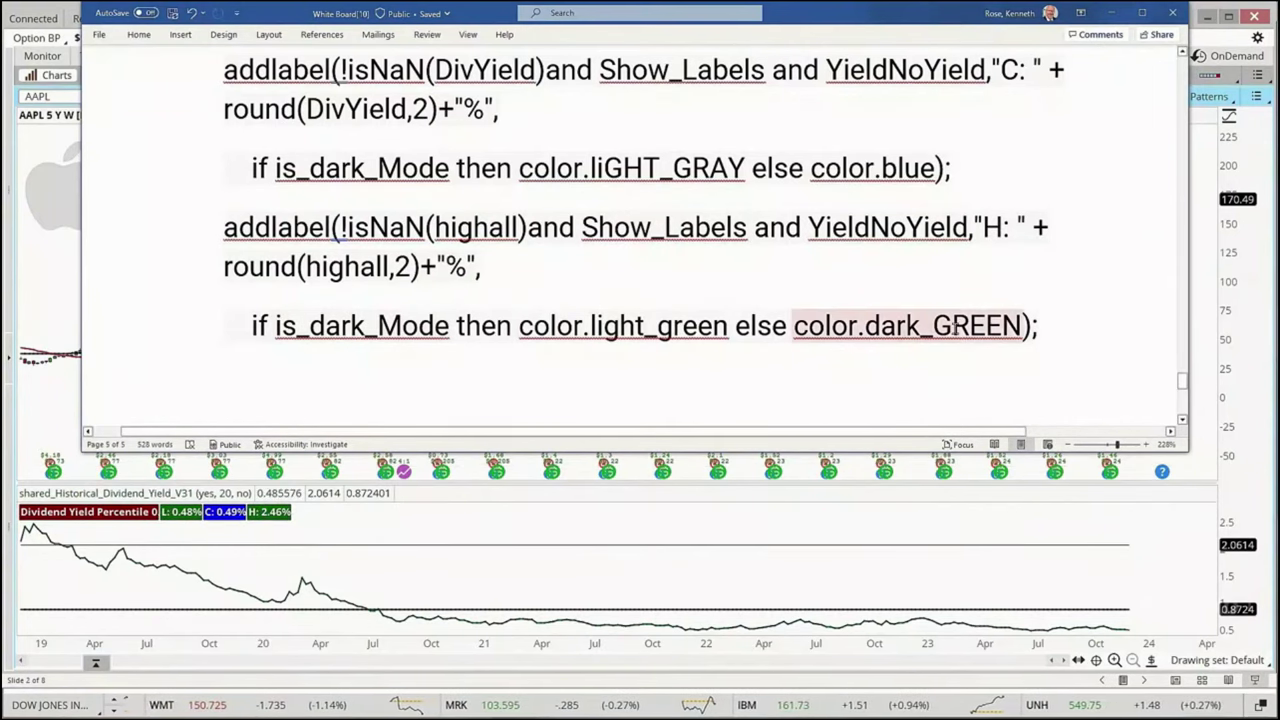
{"action": "scroll", "coordinate": [1088, 305], "scroll_direction": "down", "scroll_amount": 5}
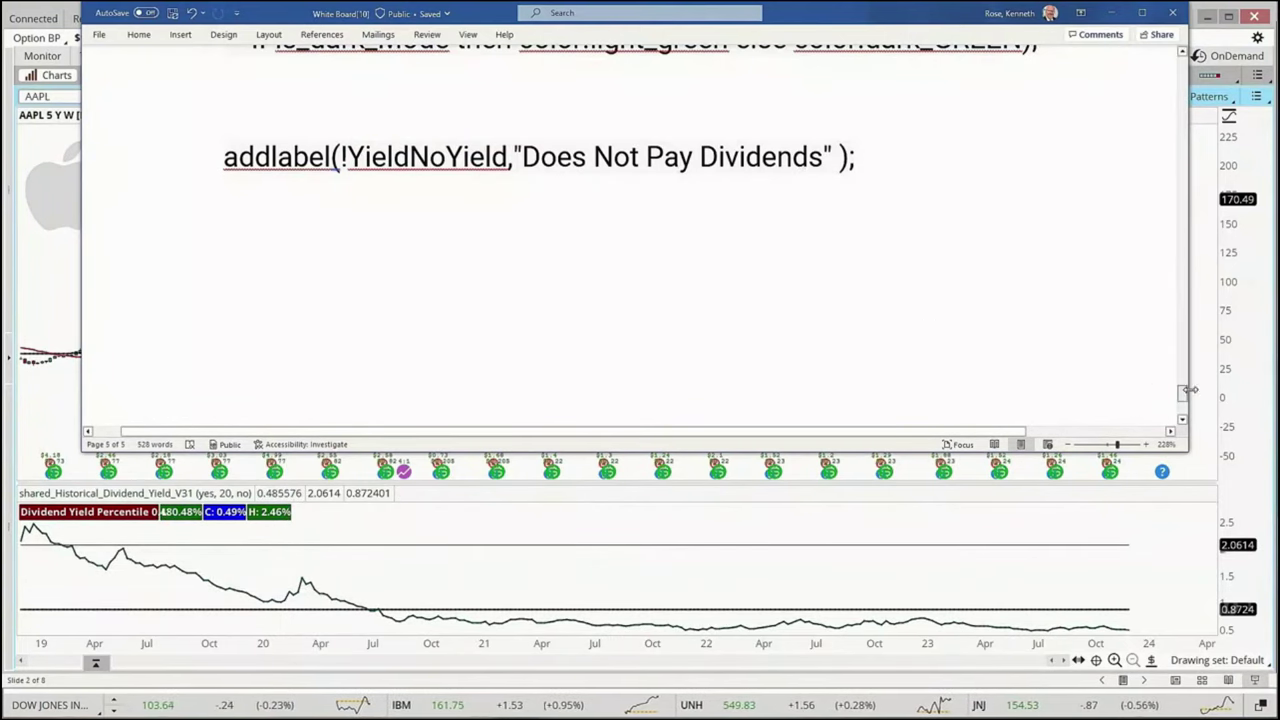
Scroll back up to the Low_Yield_LINE.SetDefaultColor line and the Dividend Yield Percentile label code
{"action": "left_click_drag", "start_coordinate": [1182, 393], "coordinate": [1166, 357]}
{"action": "scroll", "coordinate": [439, 323], "scroll_direction": "up", "scroll_amount": 3}
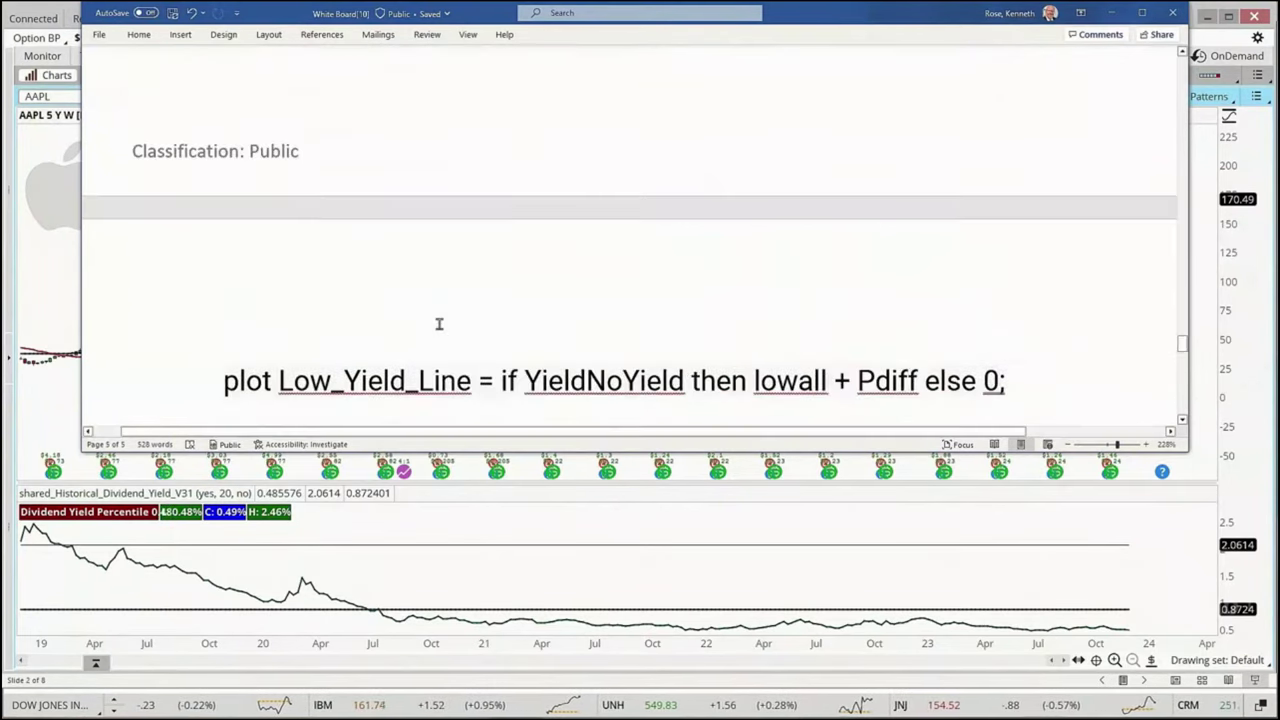
{"action": "scroll", "coordinate": [914, 329], "scroll_direction": "down", "scroll_amount": 10}
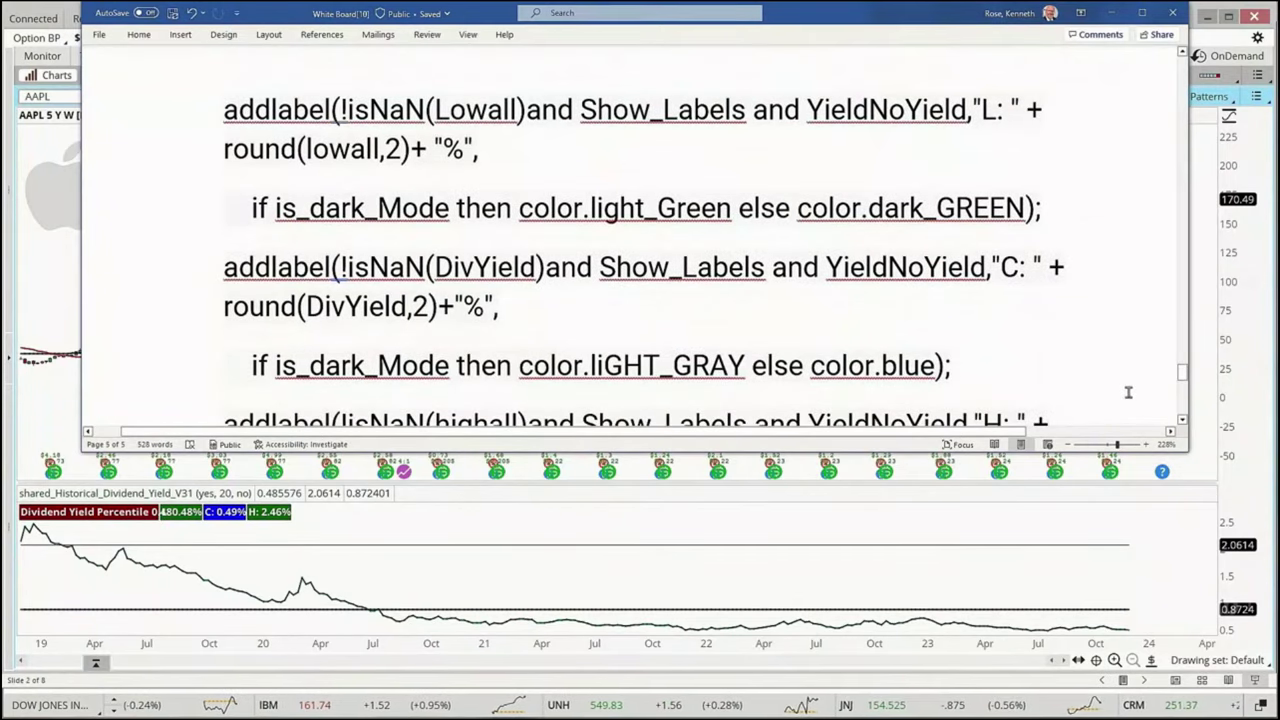
{"action": "scroll", "coordinate": [1094, 380], "scroll_direction": "down", "scroll_amount": 2}
{"action": "scroll", "coordinate": [1094, 380], "scroll_direction": "down", "scroll_amount": 2}
{"action": "scroll", "coordinate": [1093, 380], "scroll_direction": "up", "scroll_amount": 5}
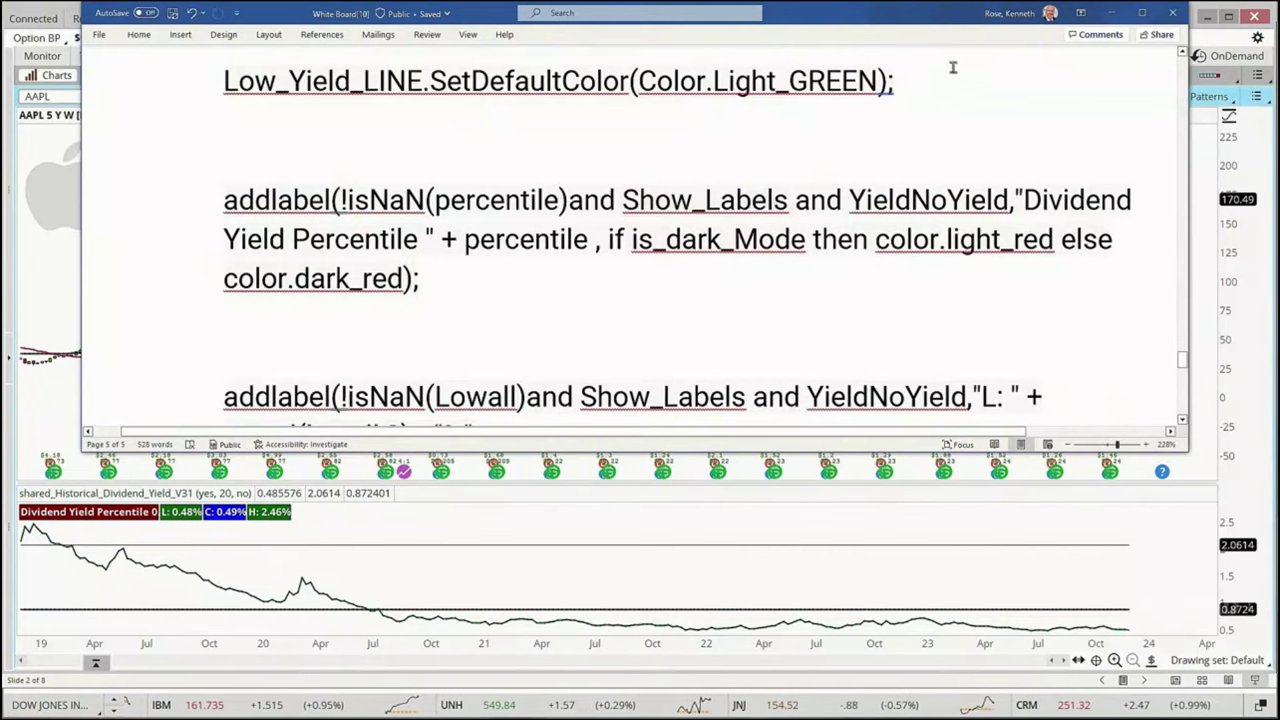
Hide Word and open the Historical Dividend Yield study's settings from Edit Studies
{"action": "left_click", "coordinate": [1113, 13]}
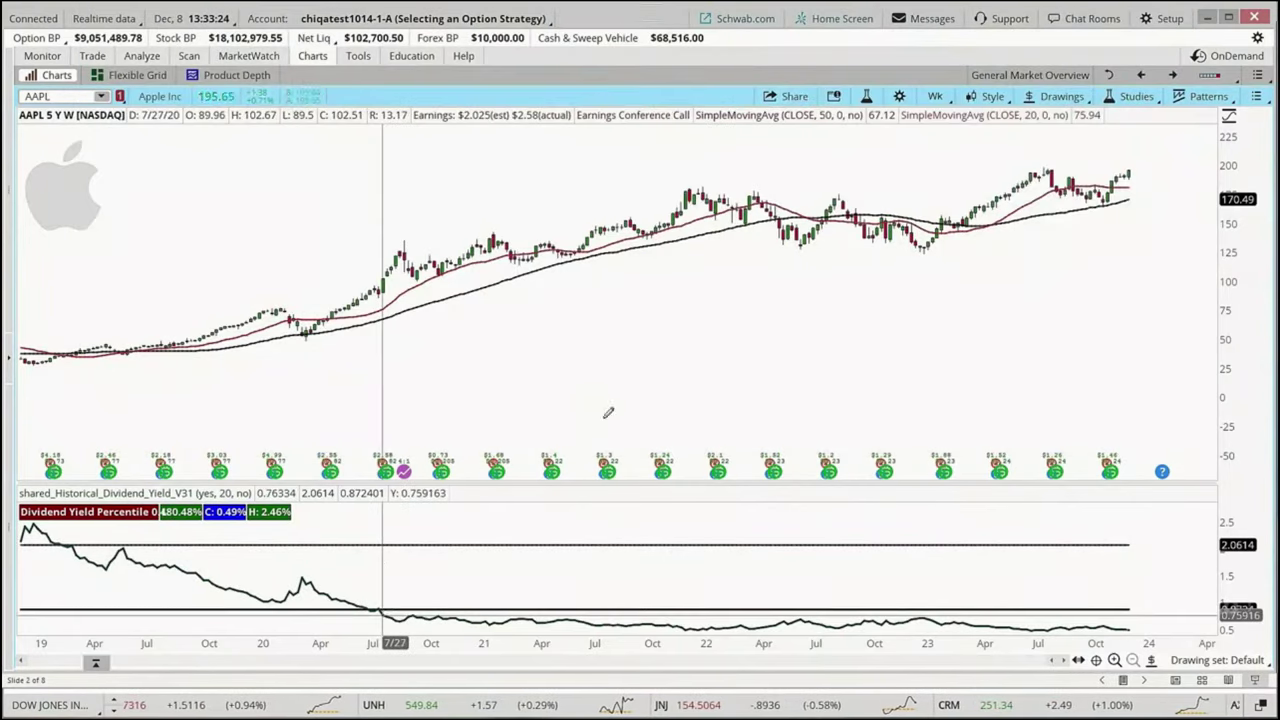
{"action": "left_click", "coordinate": [1135, 97]}
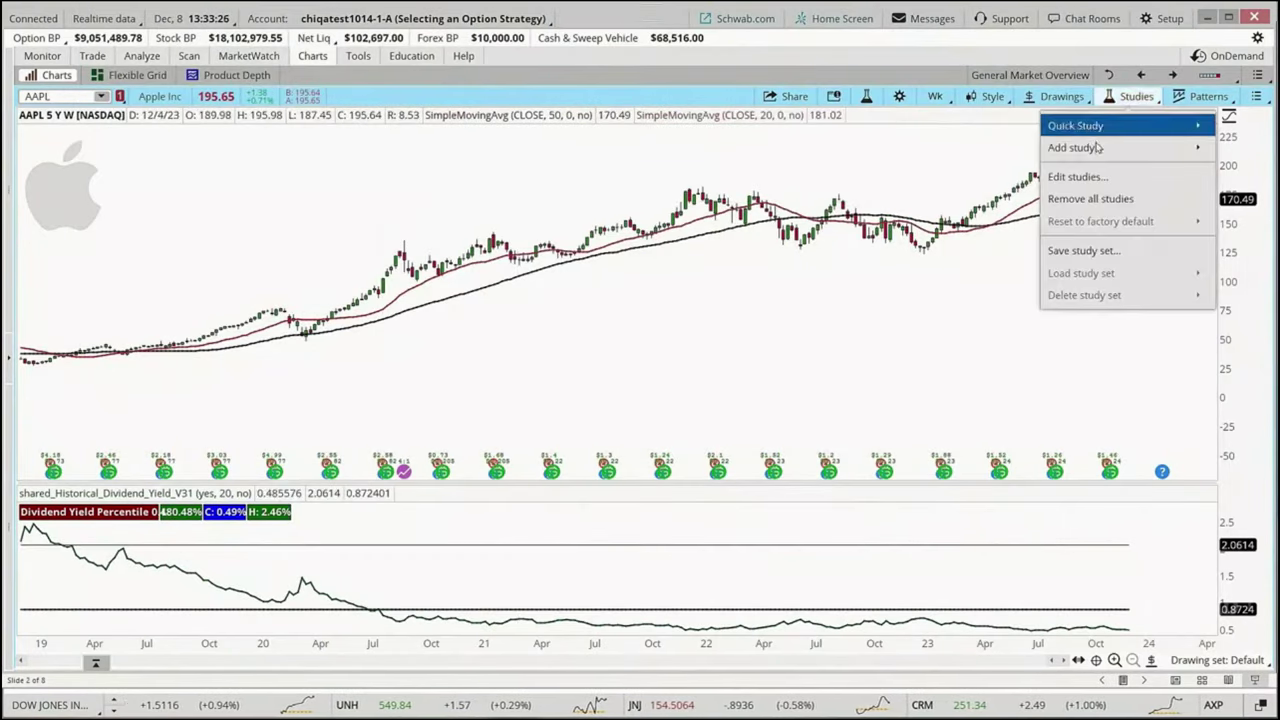
{"action": "left_click", "coordinate": [1068, 177]}
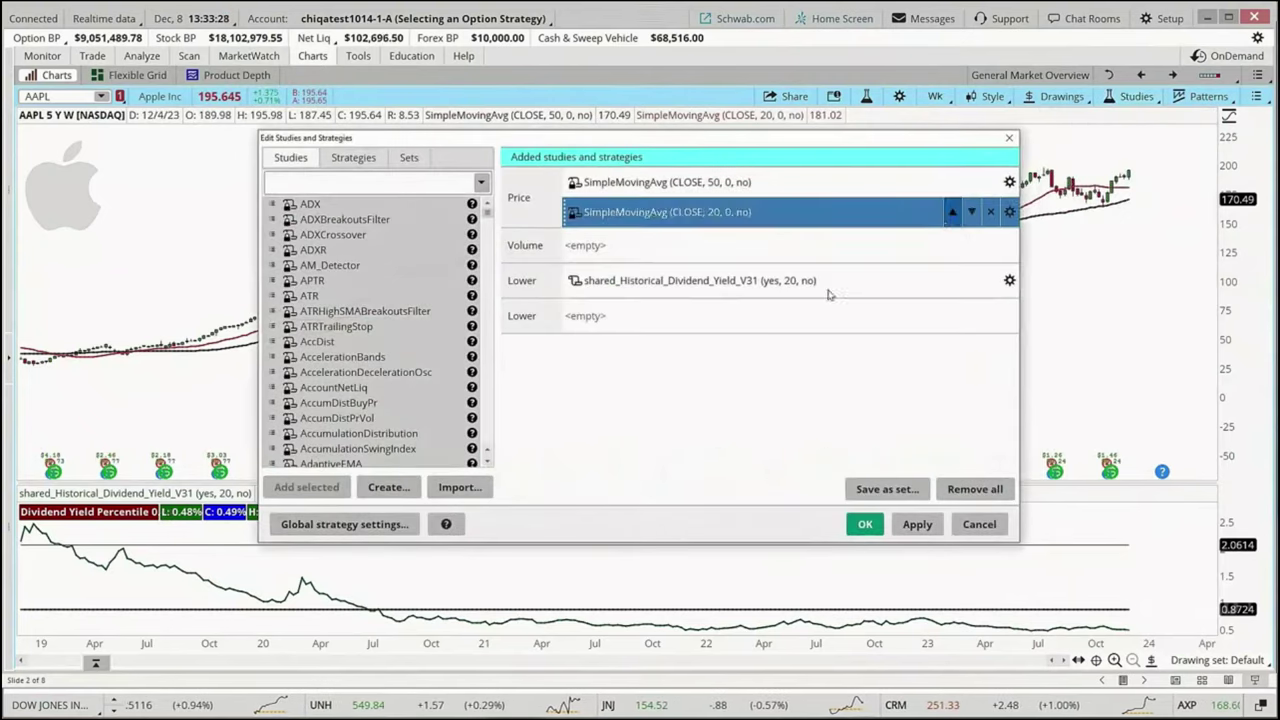
{"action": "left_click", "coordinate": [600, 290]}
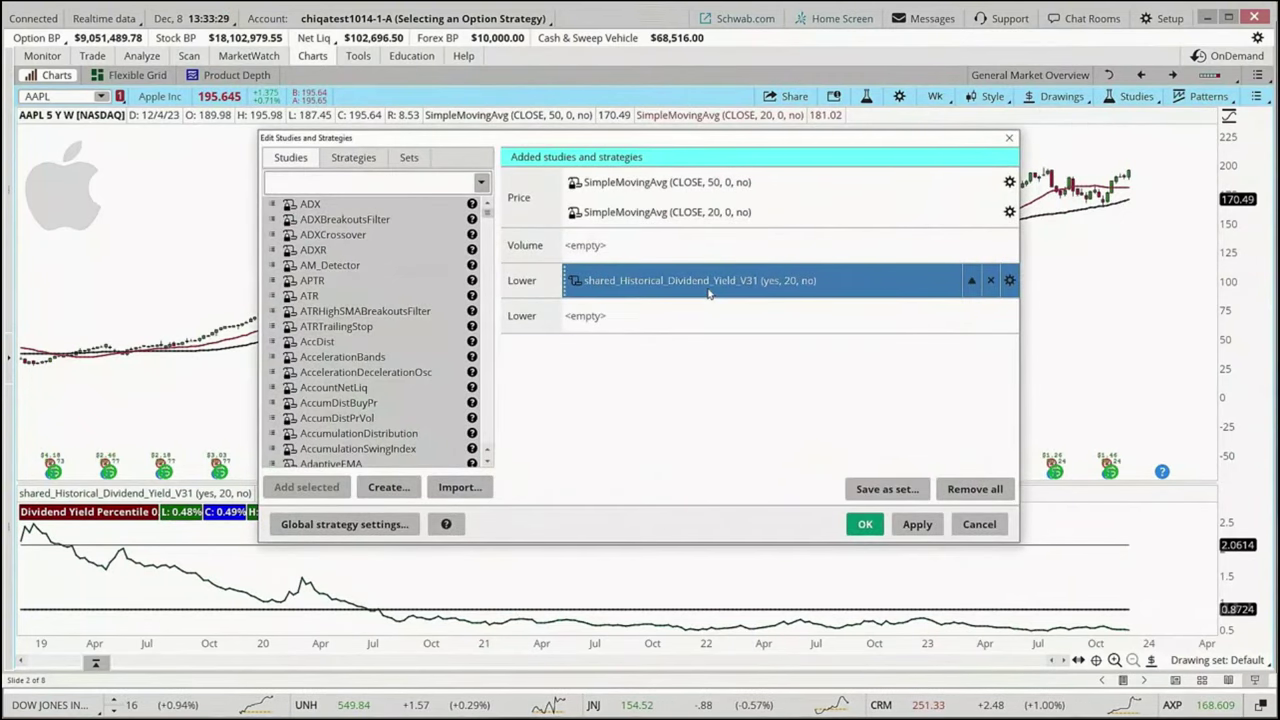
{"action": "left_click", "coordinate": [1009, 280]}
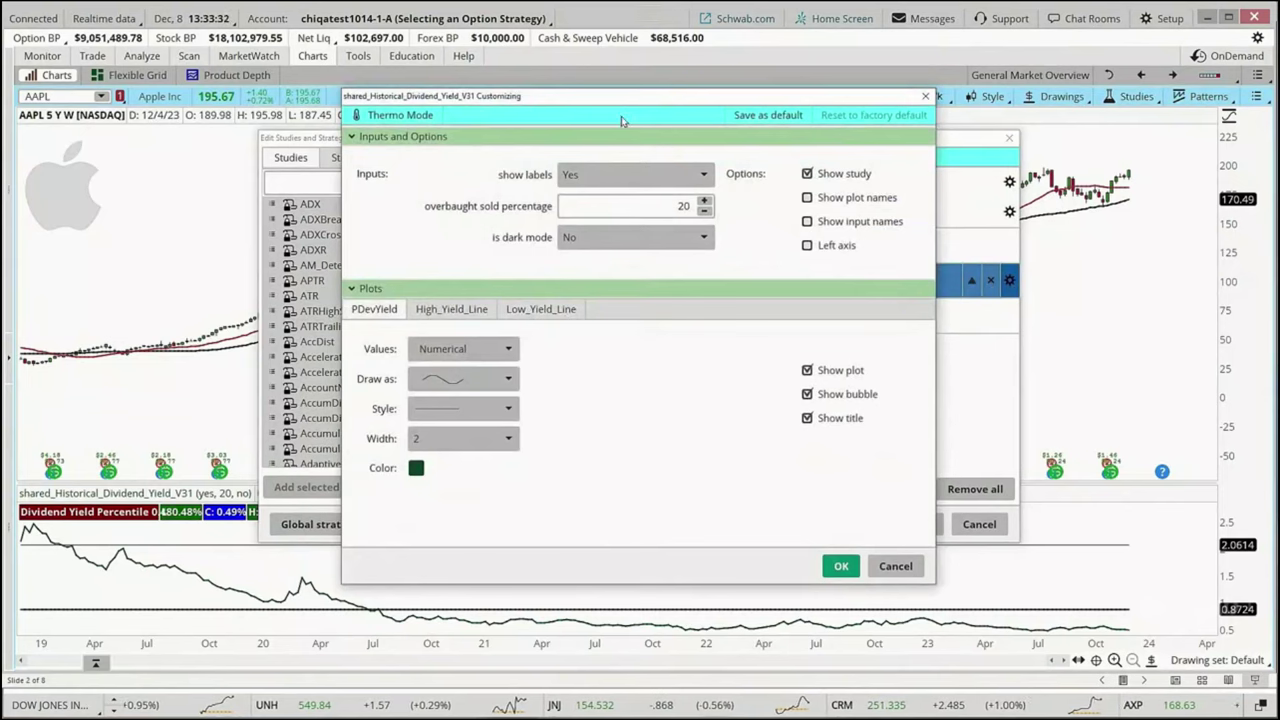
{"action": "left_click_drag", "start_coordinate": [585, 96], "coordinate": [531, 58]}
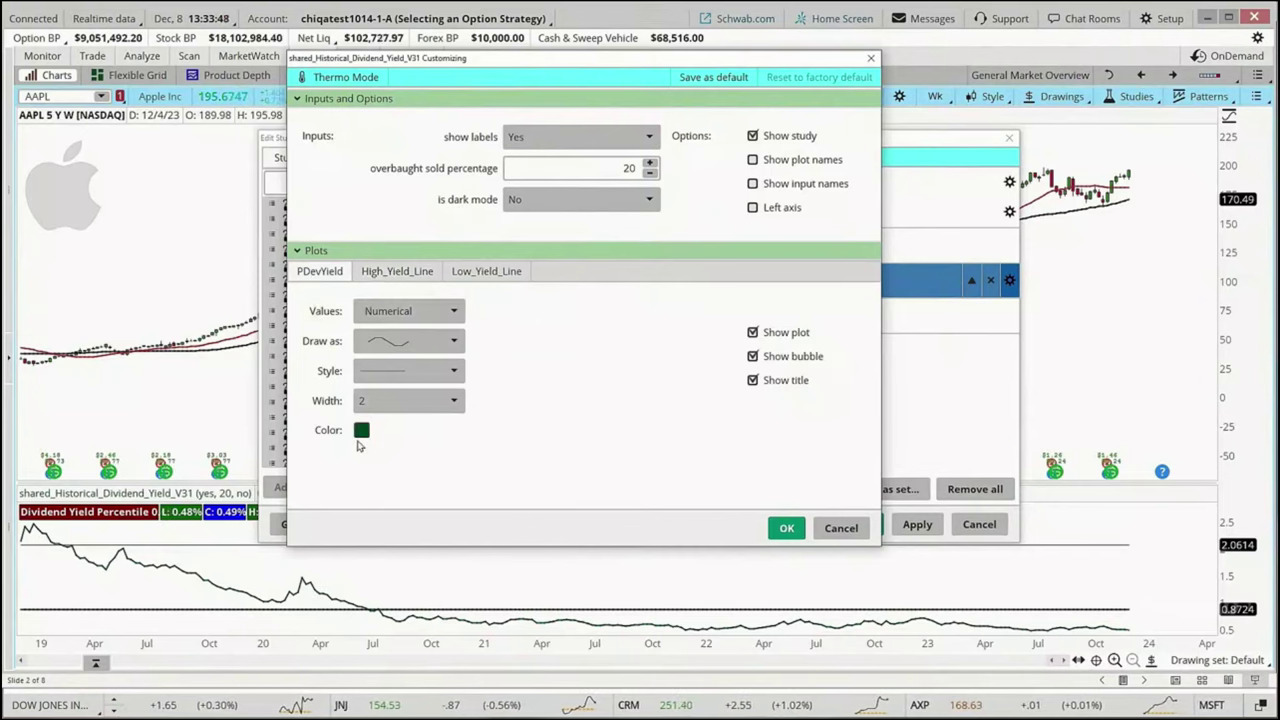
Set High_Yield_Line width to 2, review Low_Yield_Line, and apply the study changes
{"action": "left_click", "coordinate": [396, 273]}
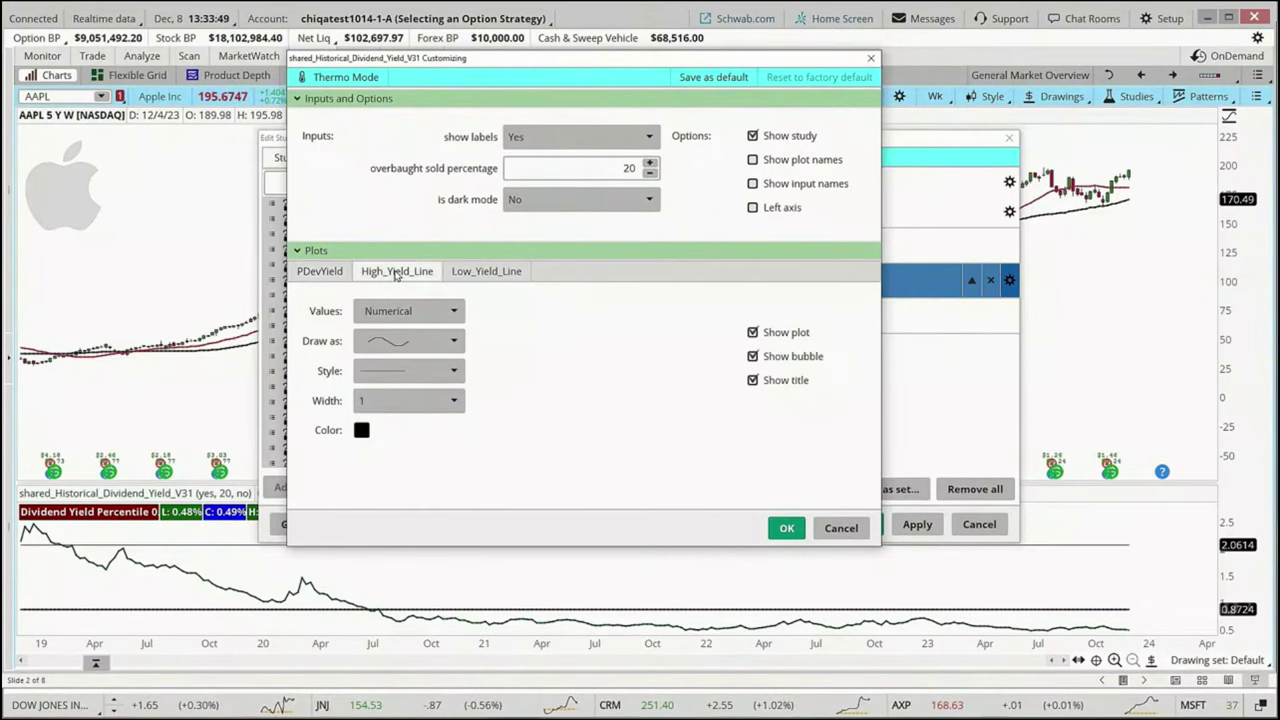
{"action": "left_click", "coordinate": [404, 403]}
{"action": "left_click", "coordinate": [379, 456]}
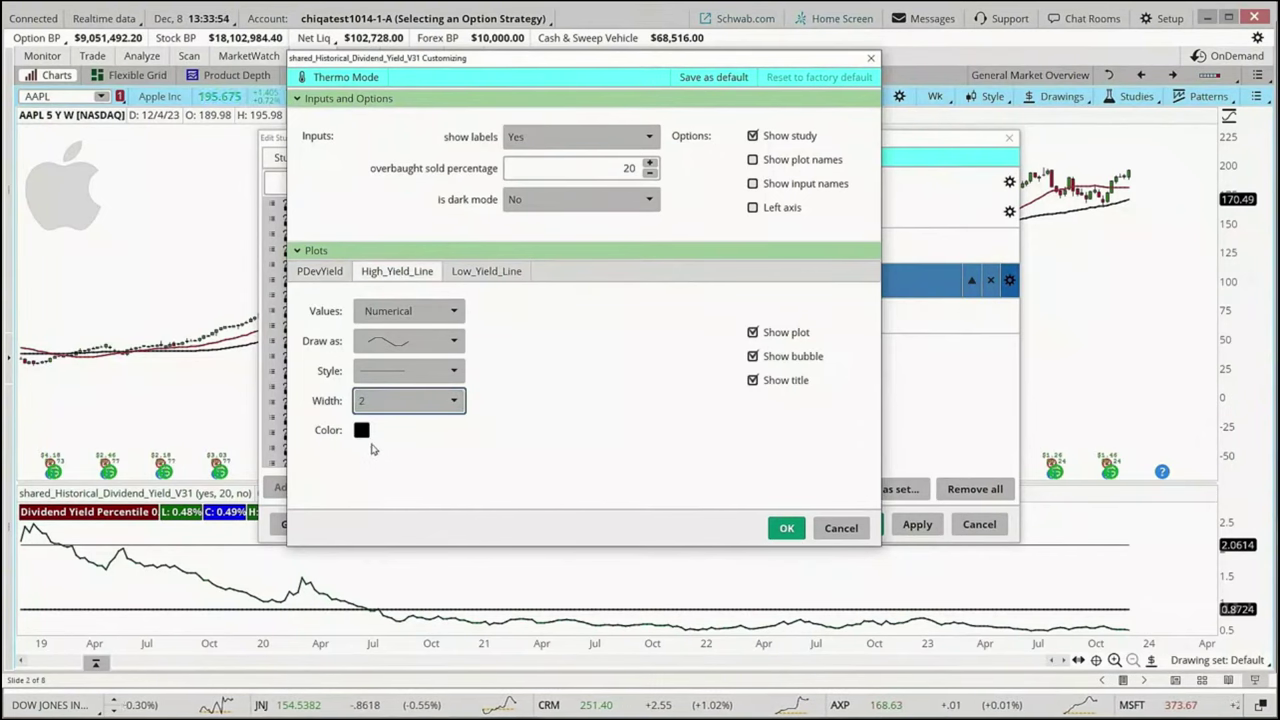
{"action": "left_click", "coordinate": [486, 274]}
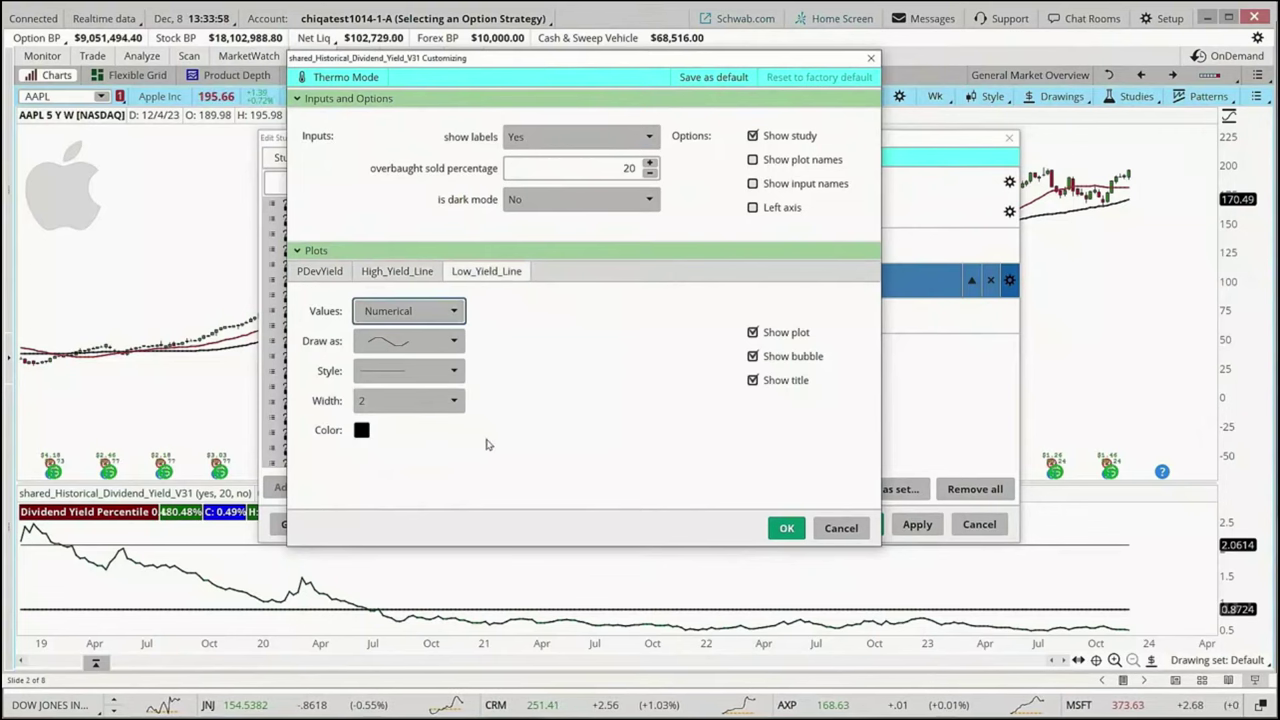
{"action": "left_click", "coordinate": [781, 533]}
{"action": "left_click", "coordinate": [910, 526]}
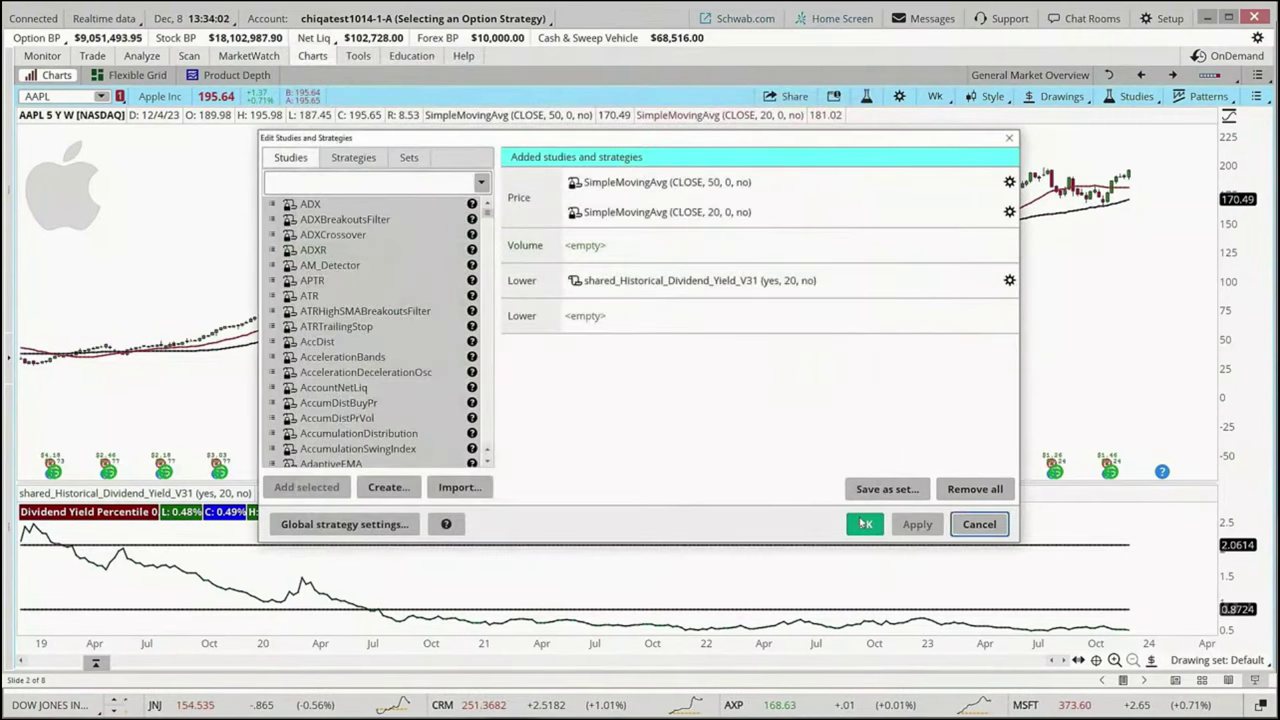
{"action": "left_click", "coordinate": [865, 524]}
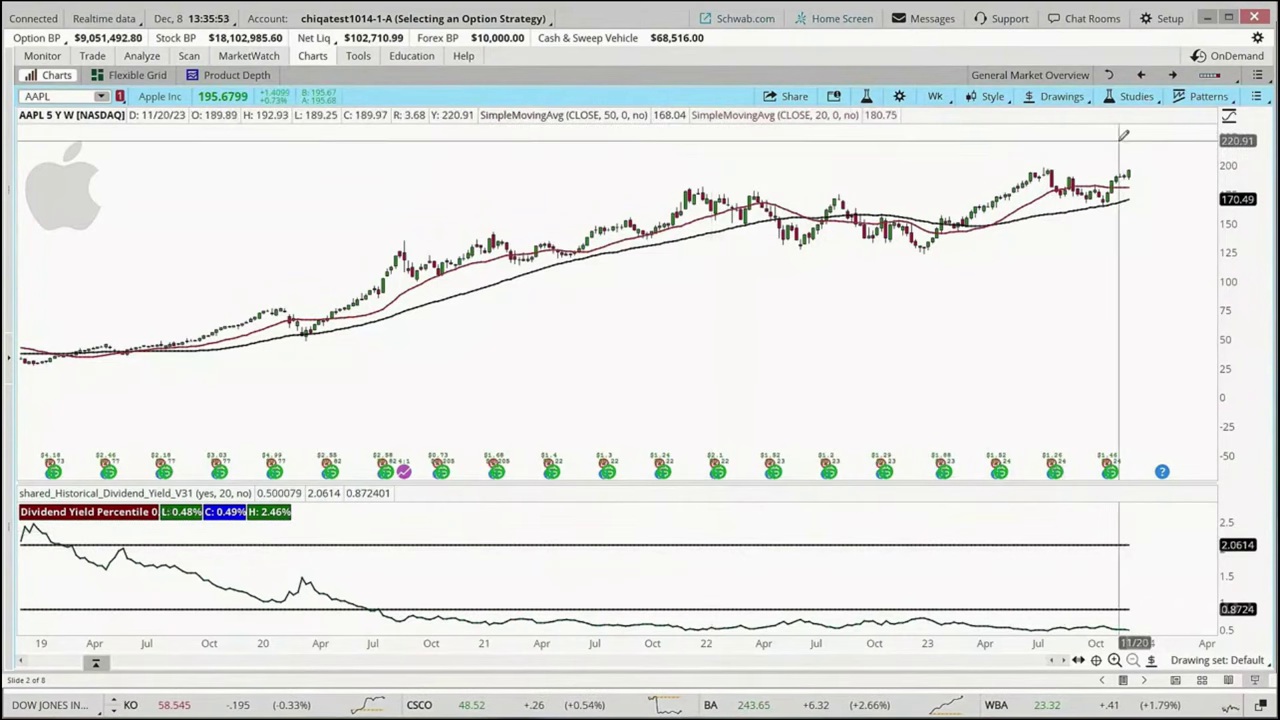
Open shared_Historical_Dividend_Yield_V31's thinkScript code, highlight the contributor credits on lines 6–7, then close it
{"action": "left_click", "coordinate": [1133, 94]}
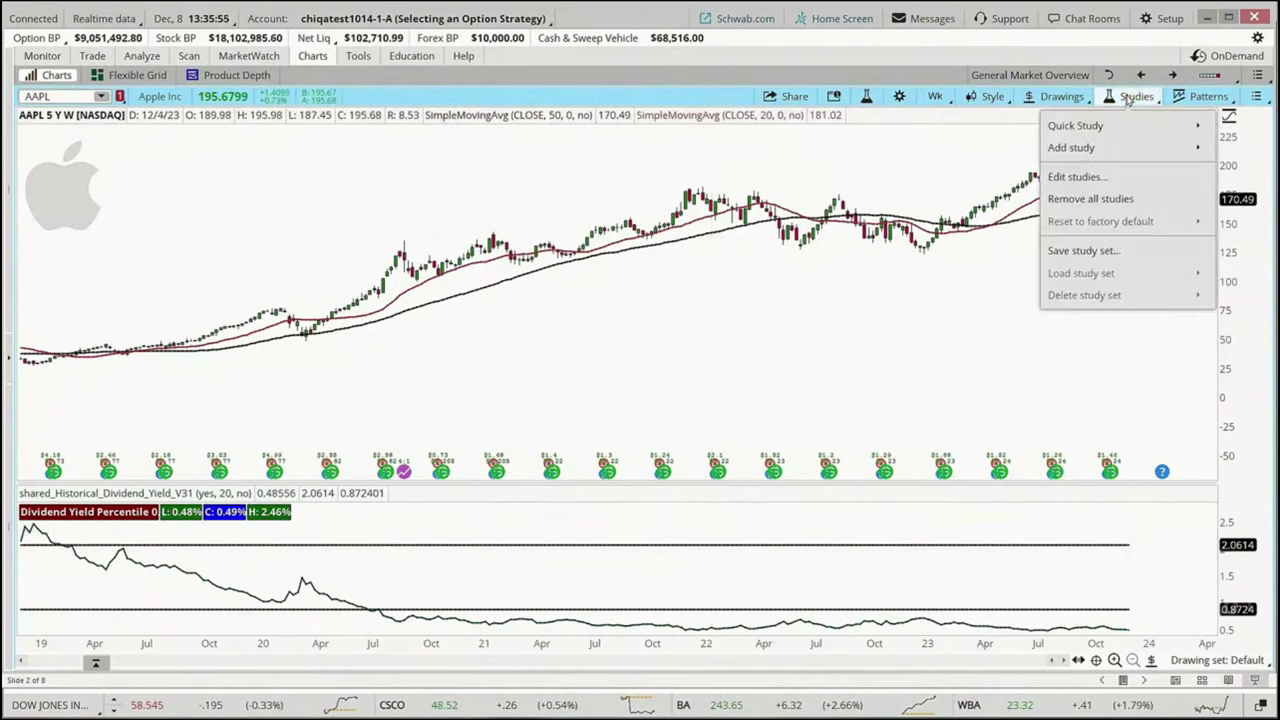
{"action": "left_click", "coordinate": [1075, 177]}
{"action": "left_click", "coordinate": [614, 287]}
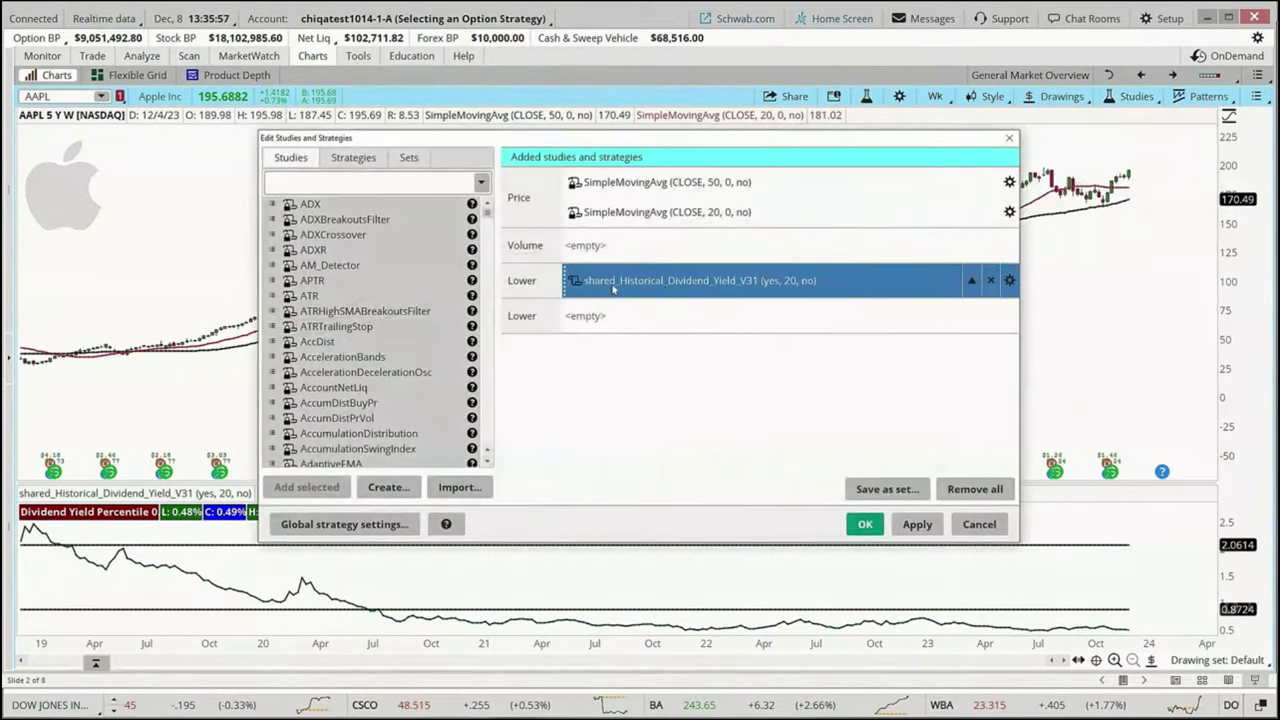
{"action": "left_click", "coordinate": [574, 281]}
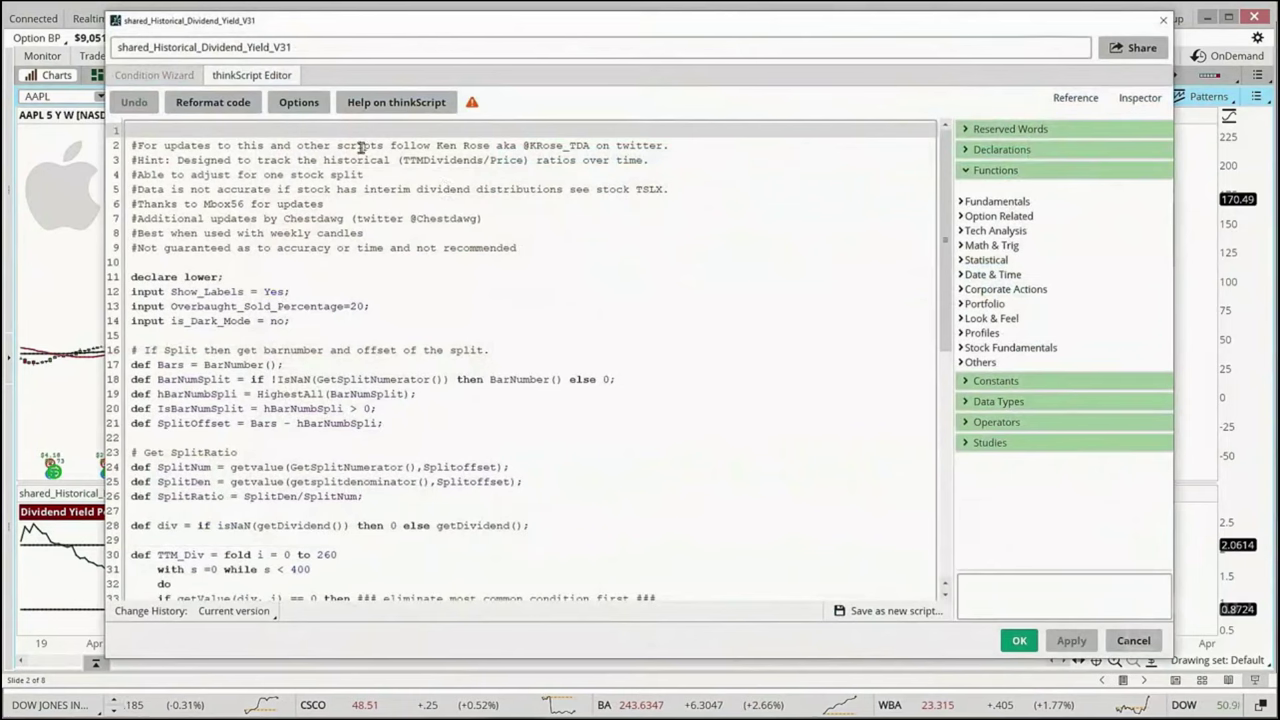
{"action": "left_click_drag", "start_coordinate": [201, 210], "coordinate": [326, 206]}
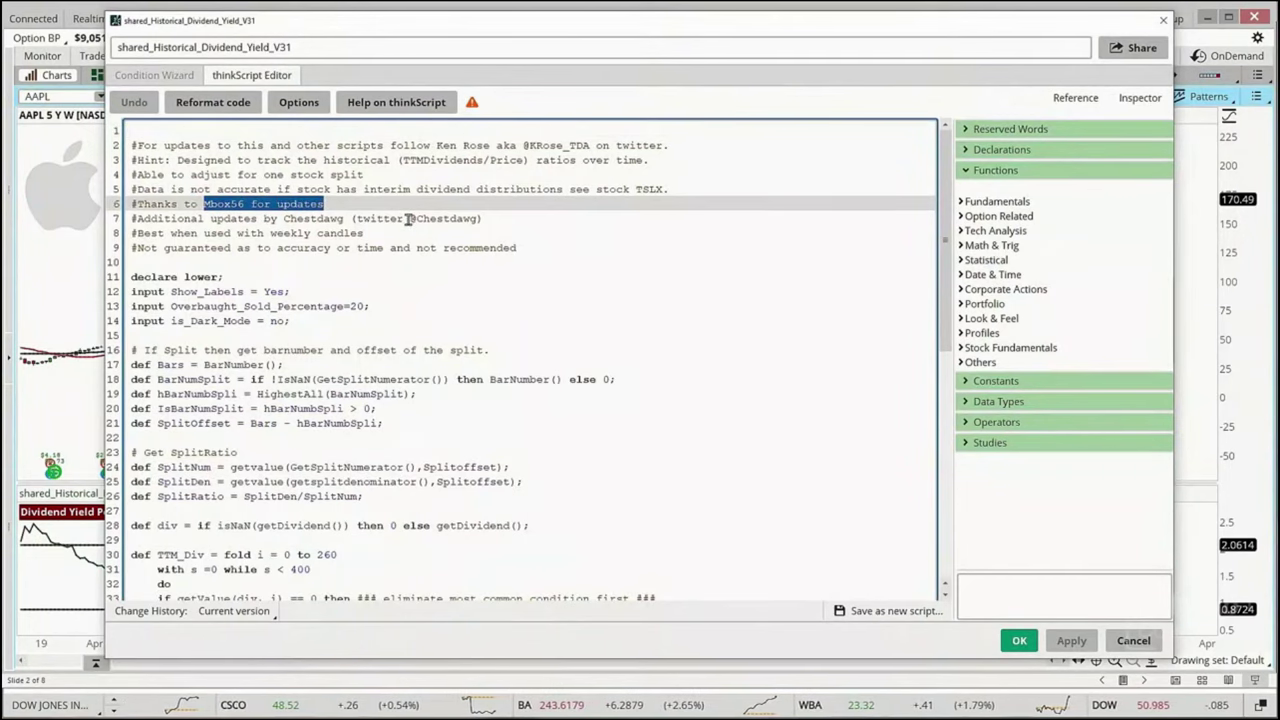
{"action": "left_click_drag", "start_coordinate": [408, 218], "coordinate": [484, 218]}
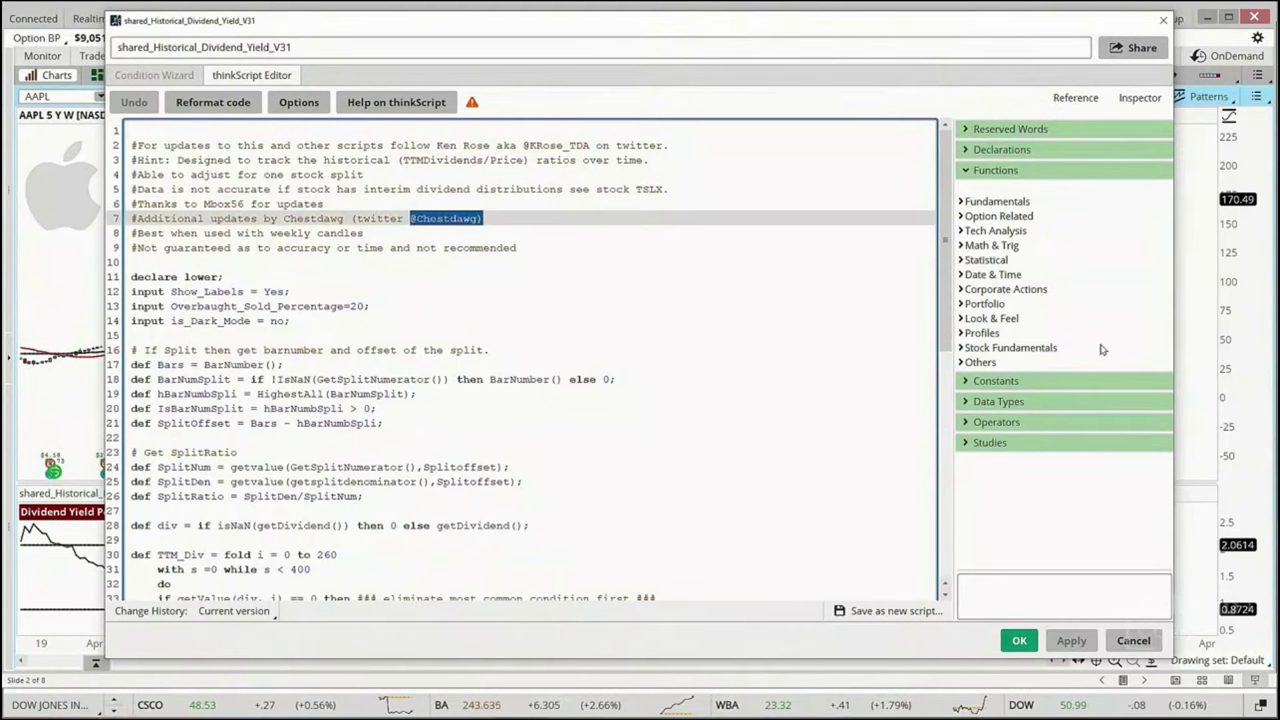
{"action": "left_click", "coordinate": [1133, 640]}
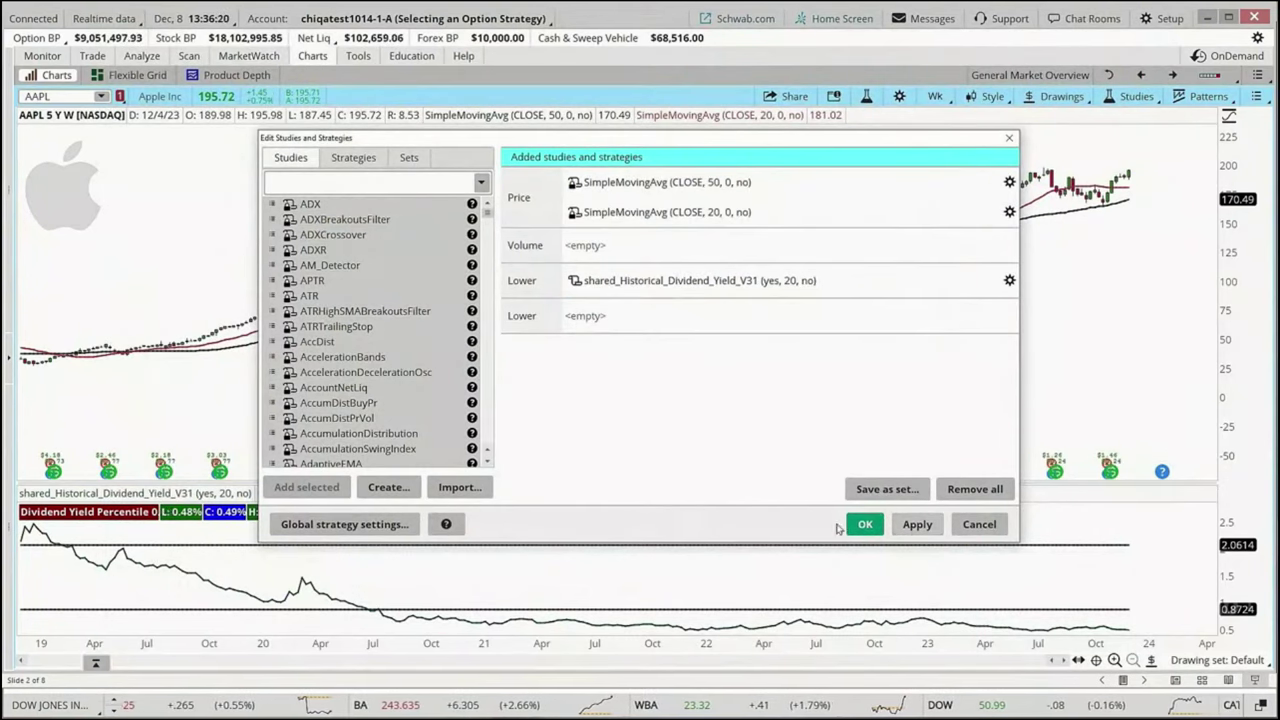
Close Edit Studies and Strategies with OK, then bring up the Open Shared Item dialog
{"action": "left_click", "coordinate": [866, 524]}
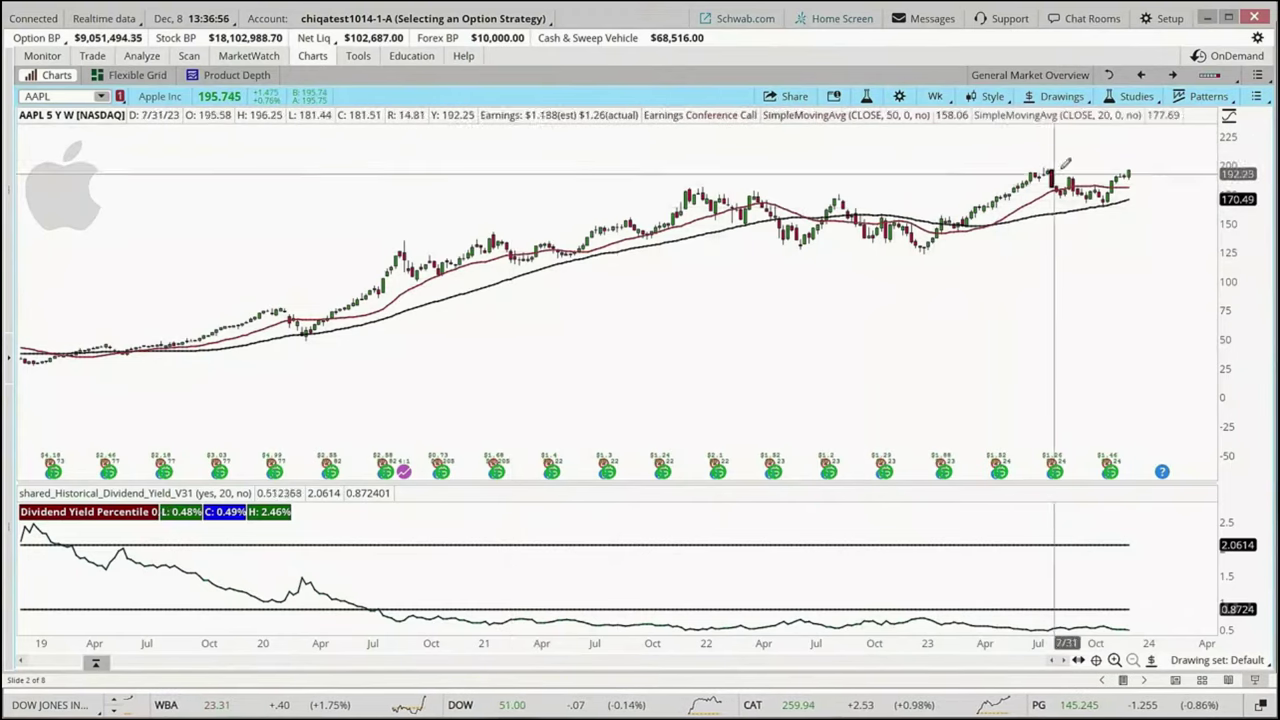
{"action": "left_click", "coordinate": [1160, 18]}
{"action": "left_click", "coordinate": [1120, 80]}
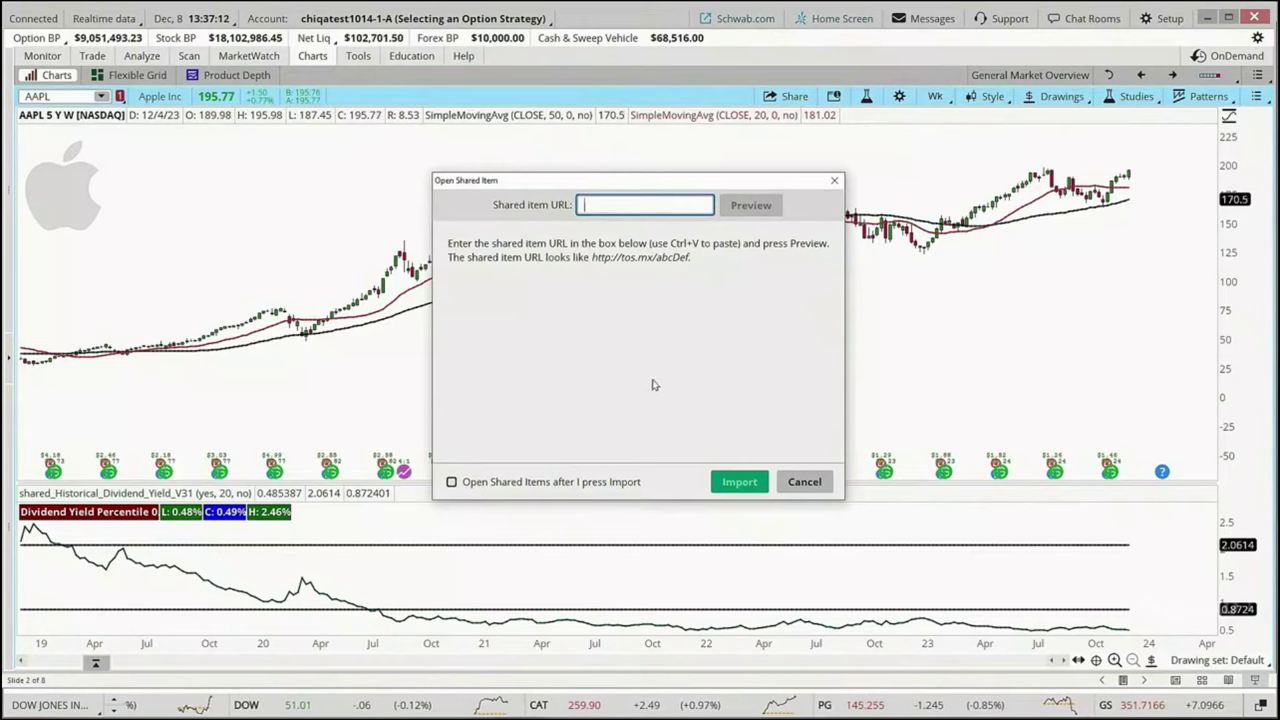
{"action": "left_click", "coordinate": [806, 481]}
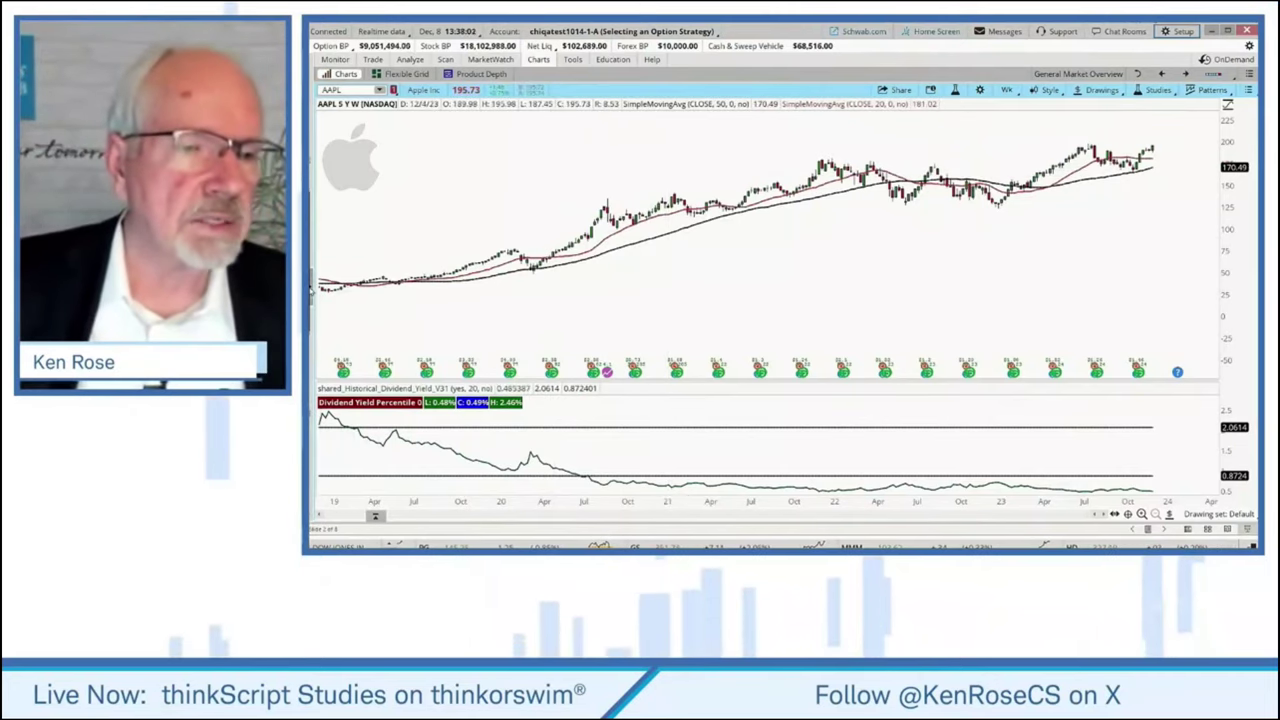
Expand the collapsed left sidebar to show account info and the S&P 500 watchlist
{"action": "left_click", "coordinate": [312, 288]}
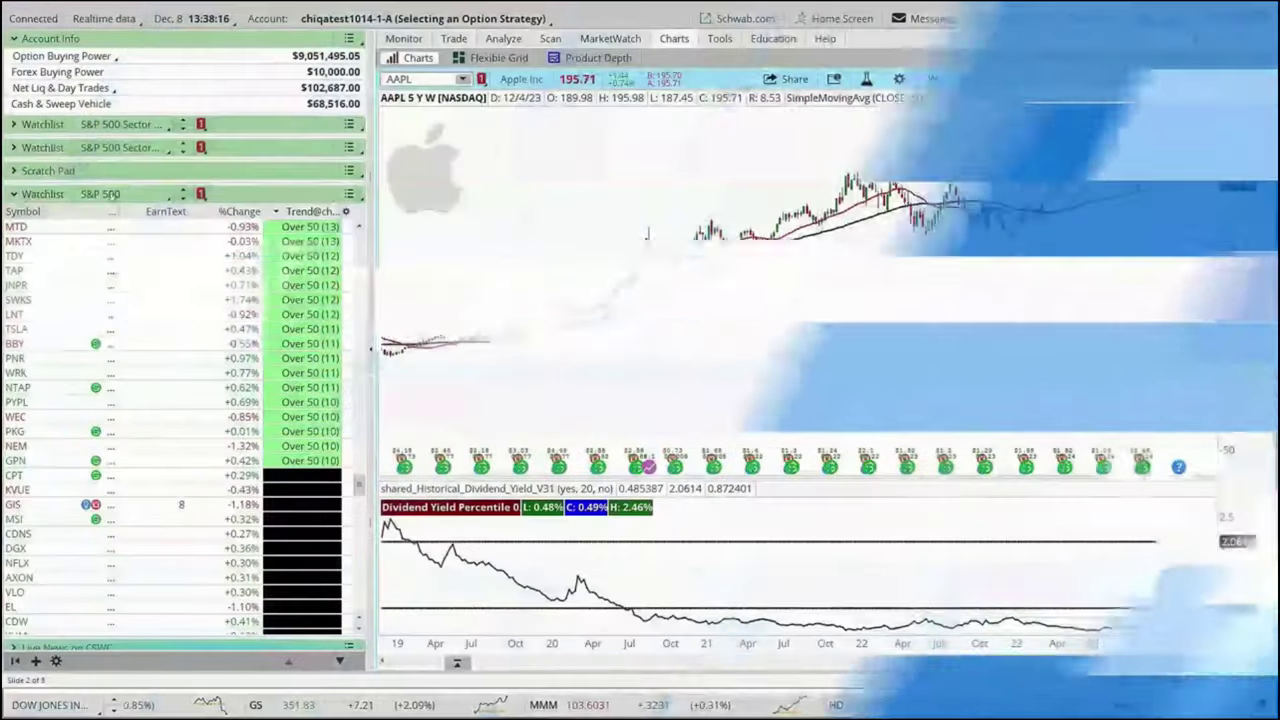
{"action": "scroll", "coordinate": [360, 232], "scroll_direction": "down", "scroll_amount": 5}
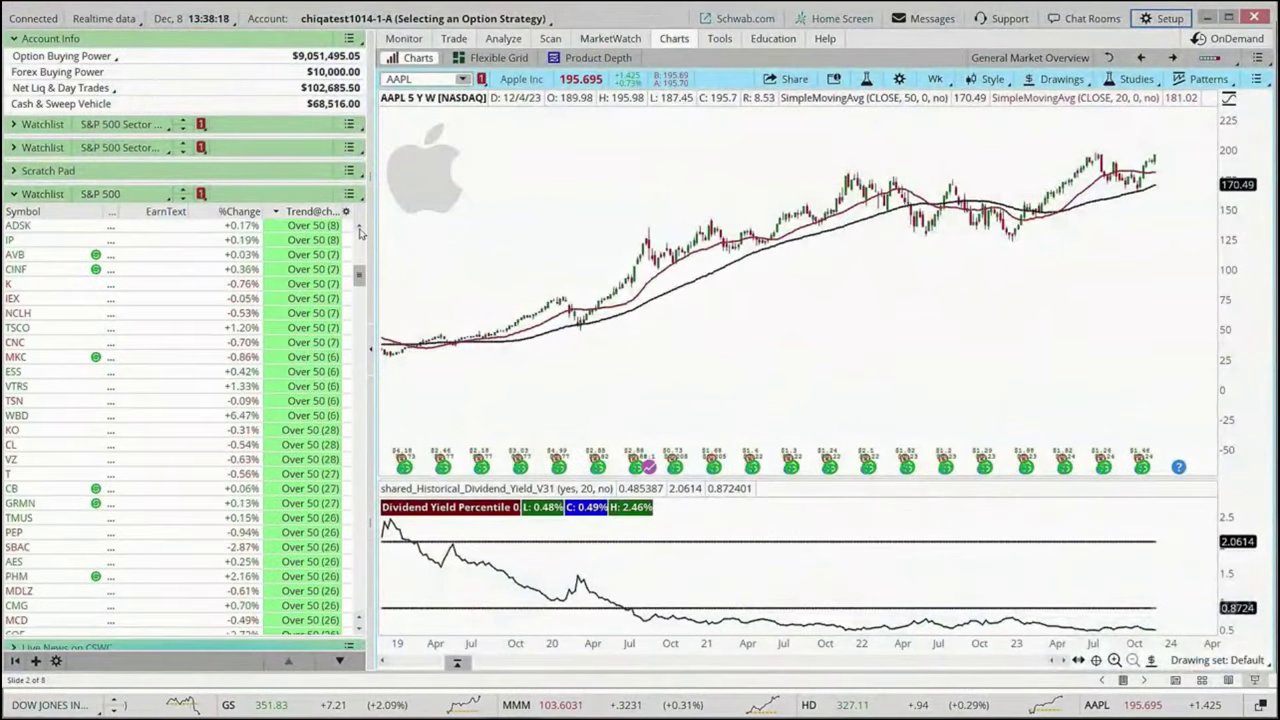
{"action": "scroll", "coordinate": [360, 232], "scroll_direction": "up", "scroll_amount": 10}
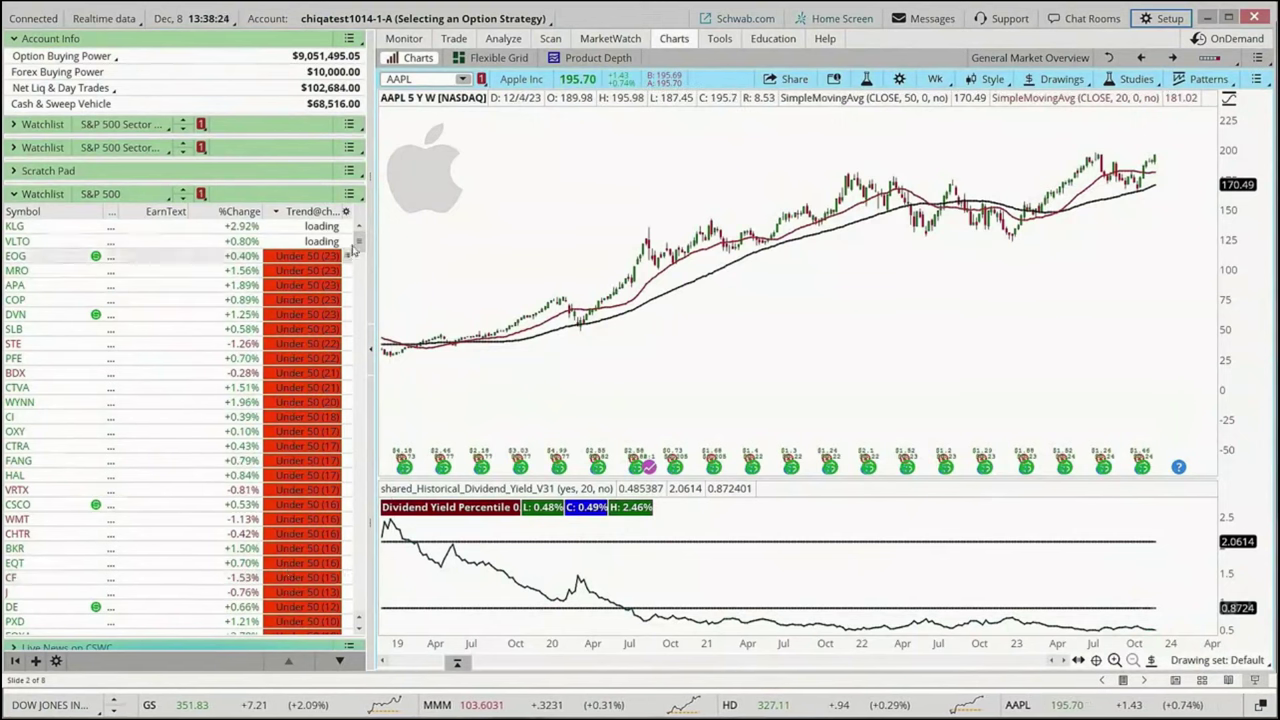
{"action": "mouse_move", "coordinate": [357, 247]}
{"action": "left_mouse_down"}
{"action": "mouse_move", "coordinate": [351, 483]}
{"action": "mouse_move", "coordinate": [355, 240]}
{"action": "left_mouse_up"}
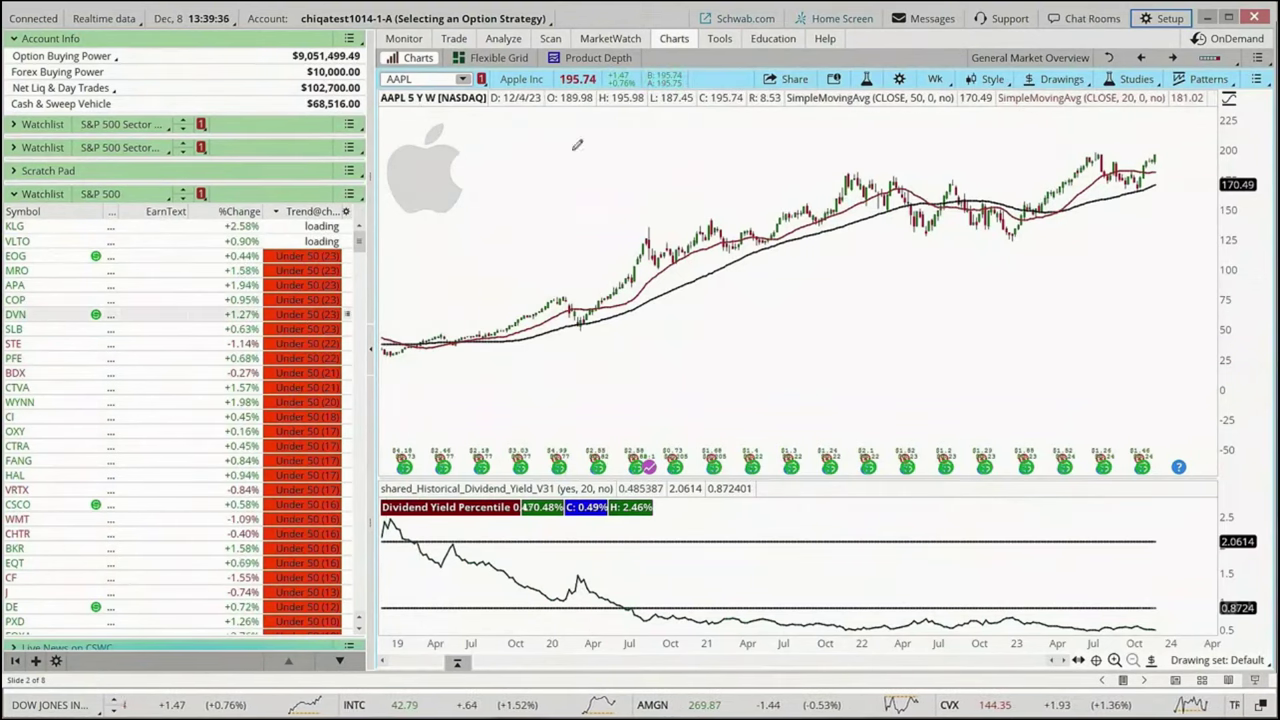
{"action": "left_click", "coordinate": [937, 79]}
{"action": "left_click", "coordinate": [945, 107]}
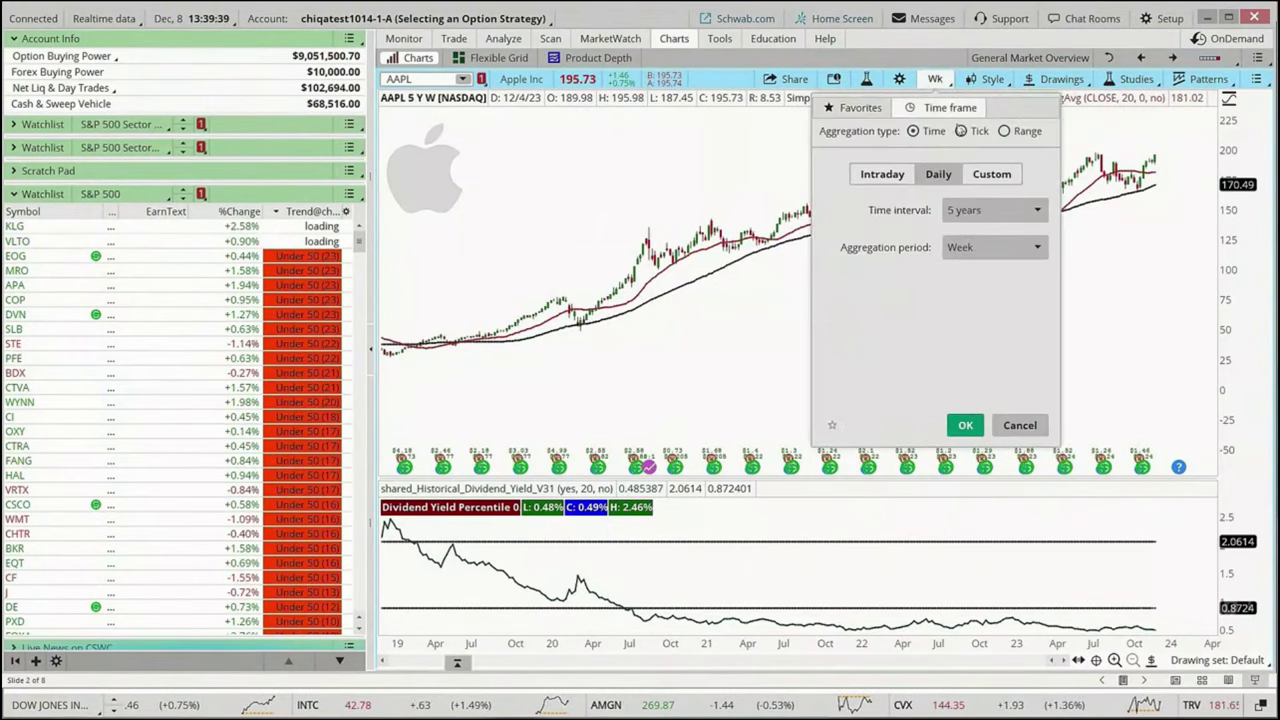
Set the chart to Day aggregation over a 3-month time interval
{"action": "left_click", "coordinate": [993, 247]}
{"action": "scroll", "coordinate": [1000, 340], "scroll_direction": "up", "scroll_amount": 2}
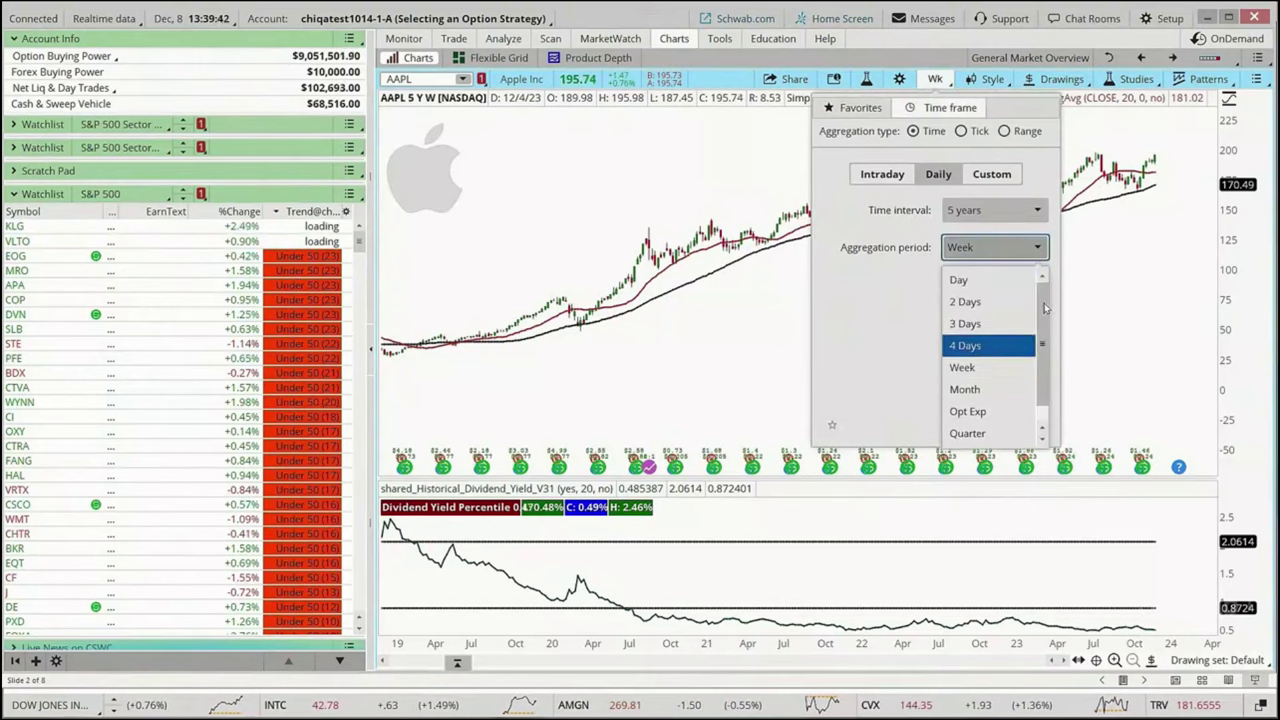
{"action": "left_click", "coordinate": [960, 280]}
{"action": "left_click", "coordinate": [1017, 208]}
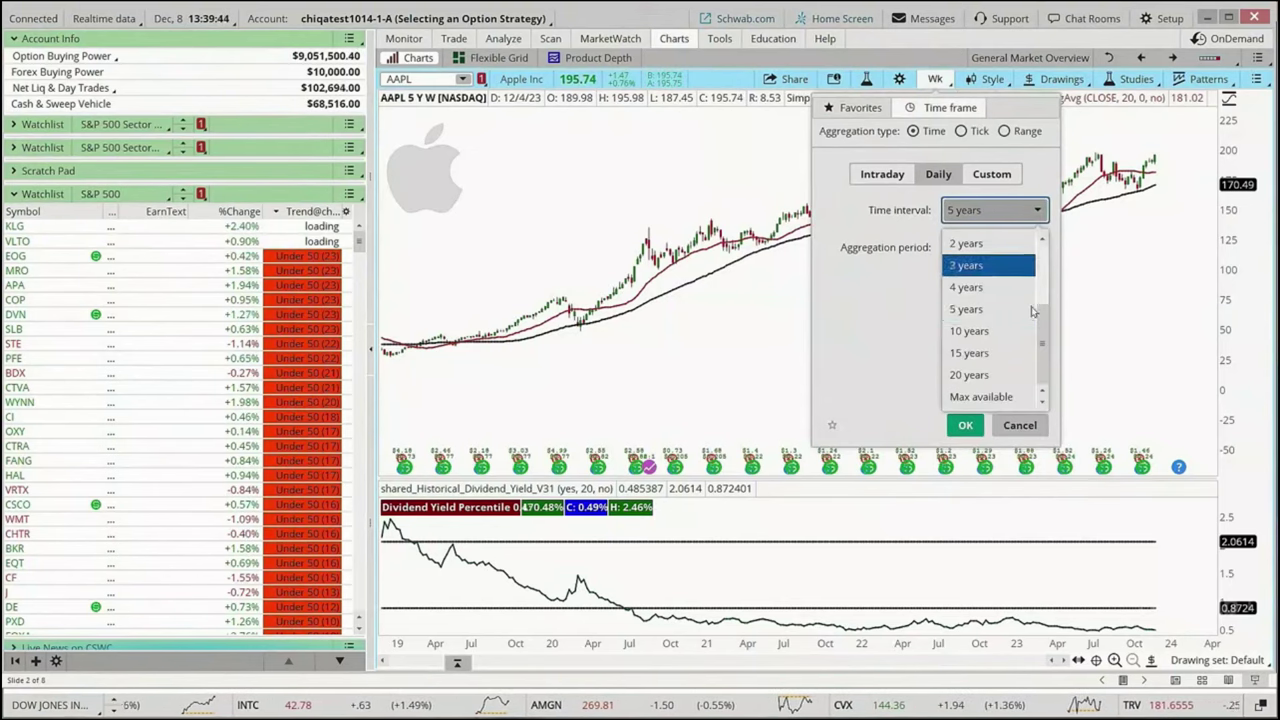
{"action": "scroll", "coordinate": [985, 290], "scroll_direction": "up", "scroll_amount": 3}
{"action": "left_click", "coordinate": [972, 259]}
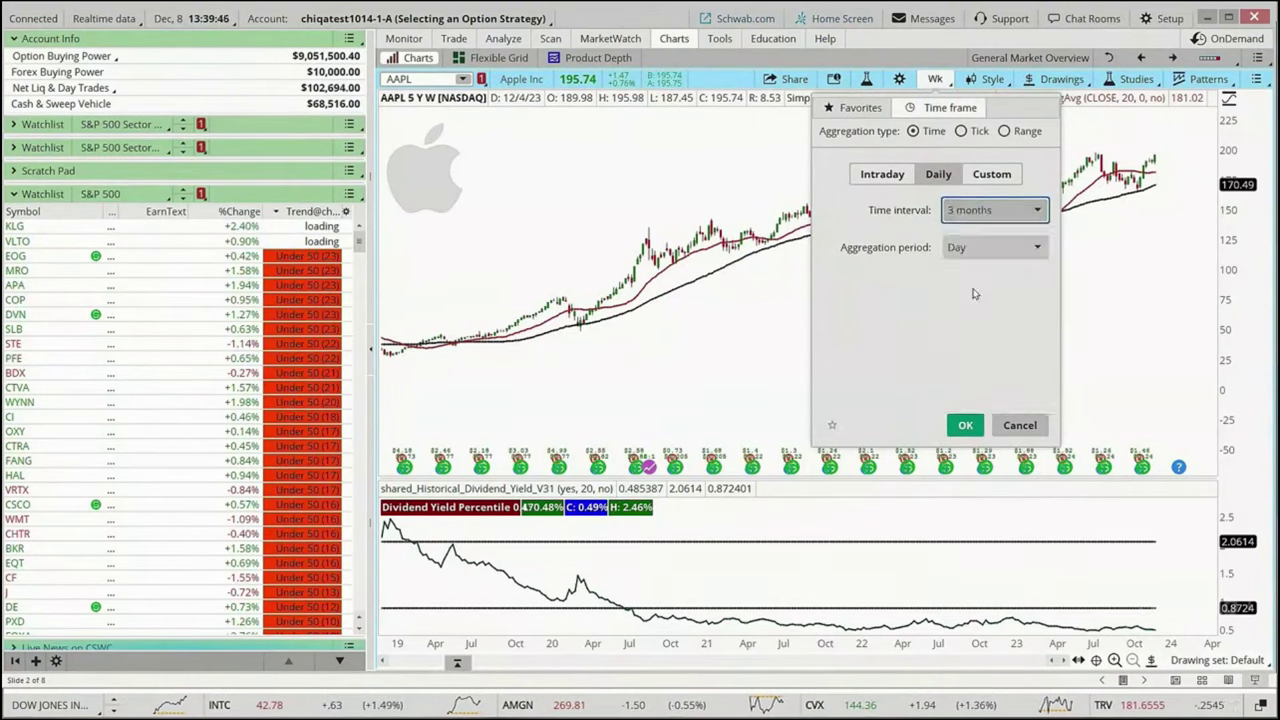
{"action": "left_click", "coordinate": [963, 425]}
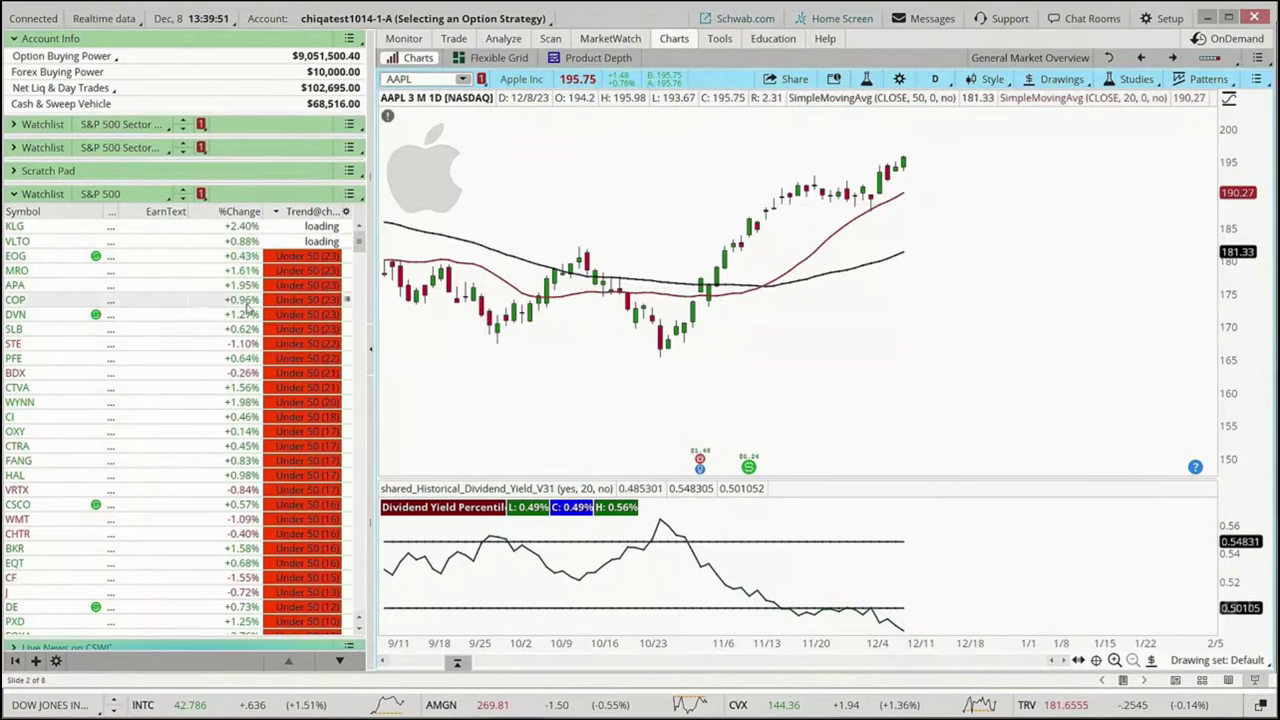
Load EOG from the S&P 500 watchlist into the 3-month daily chart
{"action": "left_click", "coordinate": [31, 258]}
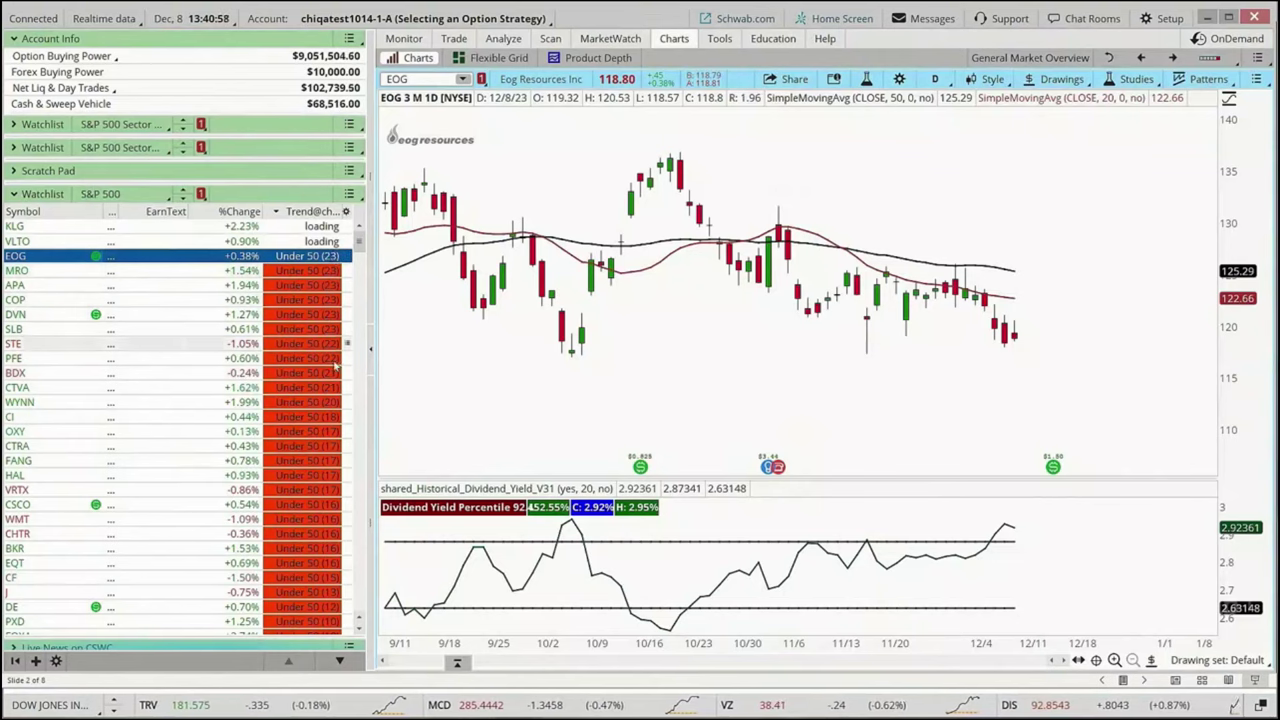
Scroll the S&P 500 watchlist and chart PXD (Pioneer Natural Resources)
{"action": "left_click_drag", "start_coordinate": [359, 245], "coordinate": [359, 250]}
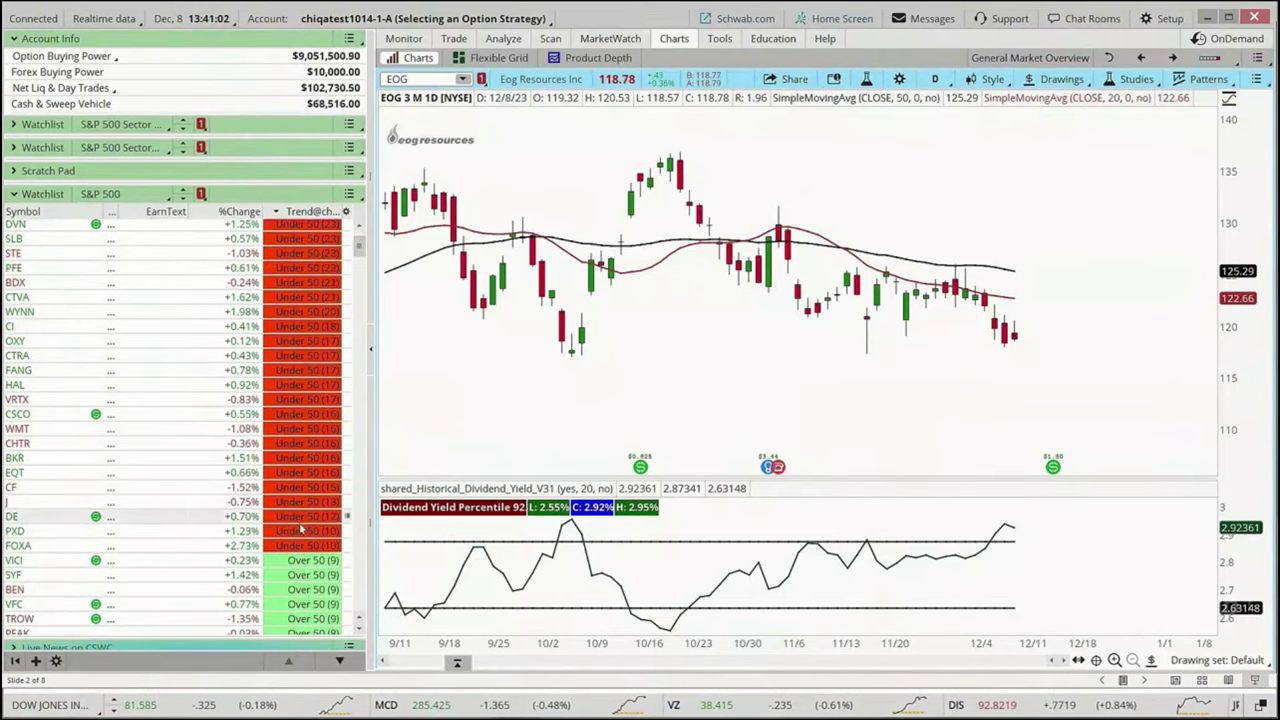
{"action": "left_click", "coordinate": [40, 532]}
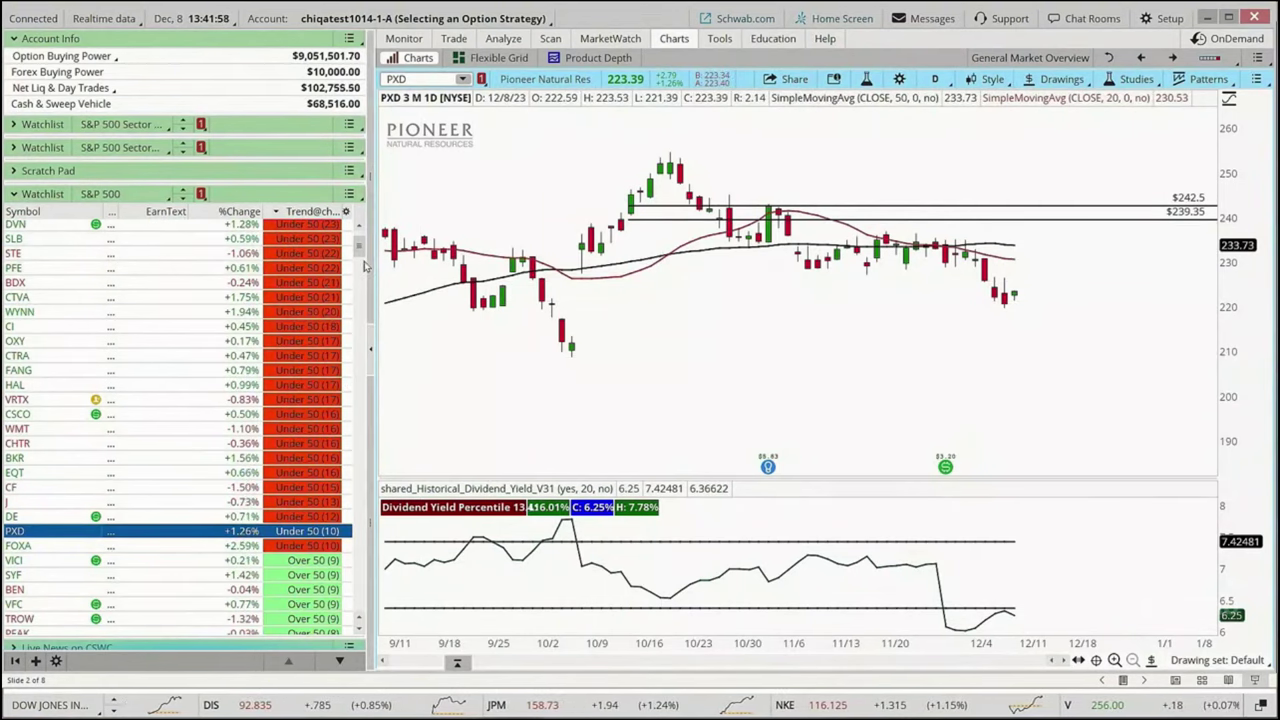
Chart SYF (Synchrony Financial) from the S&P 500 watchlist on 3-month daily candles
{"action": "left_click_drag", "start_coordinate": [360, 258], "coordinate": [362, 262]}
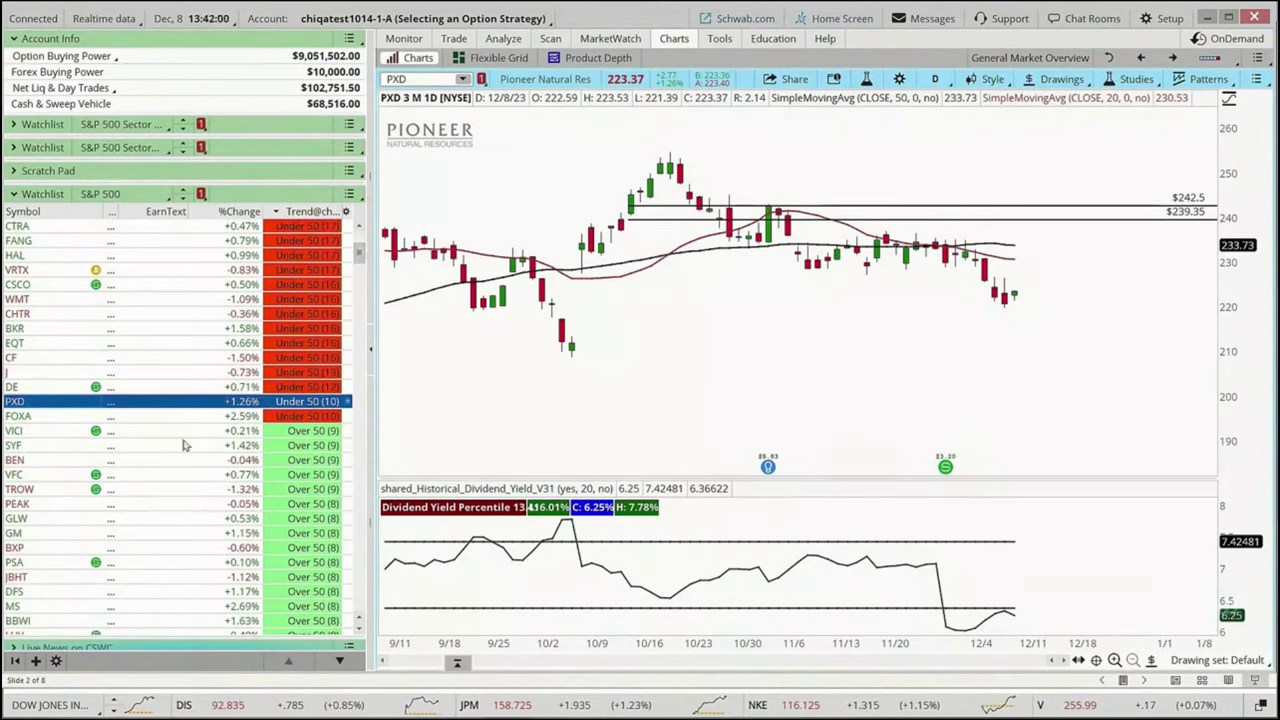
{"action": "left_click", "coordinate": [31, 447]}
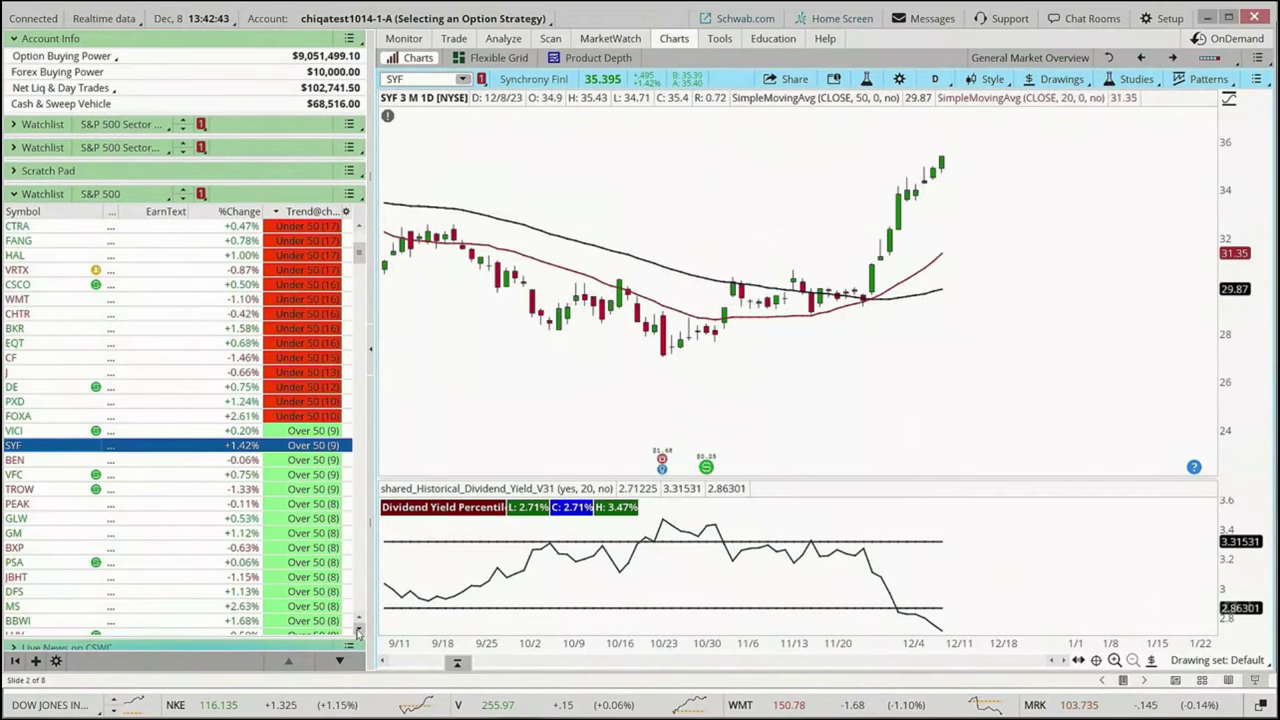
Scroll further down the S&P 500 watchlist and load PPG into the chart
{"action": "left_click_drag", "start_coordinate": [359, 632], "coordinate": [359, 632]}
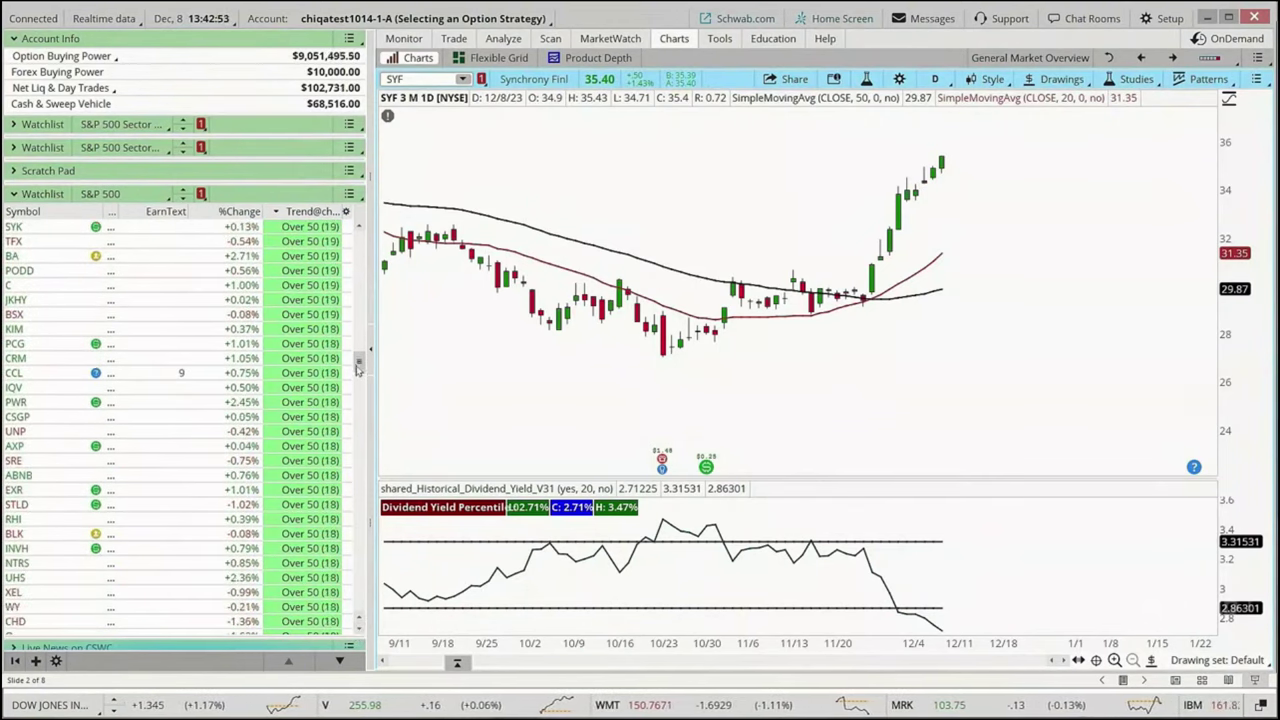
{"action": "left_click_drag", "start_coordinate": [358, 368], "coordinate": [360, 451]}
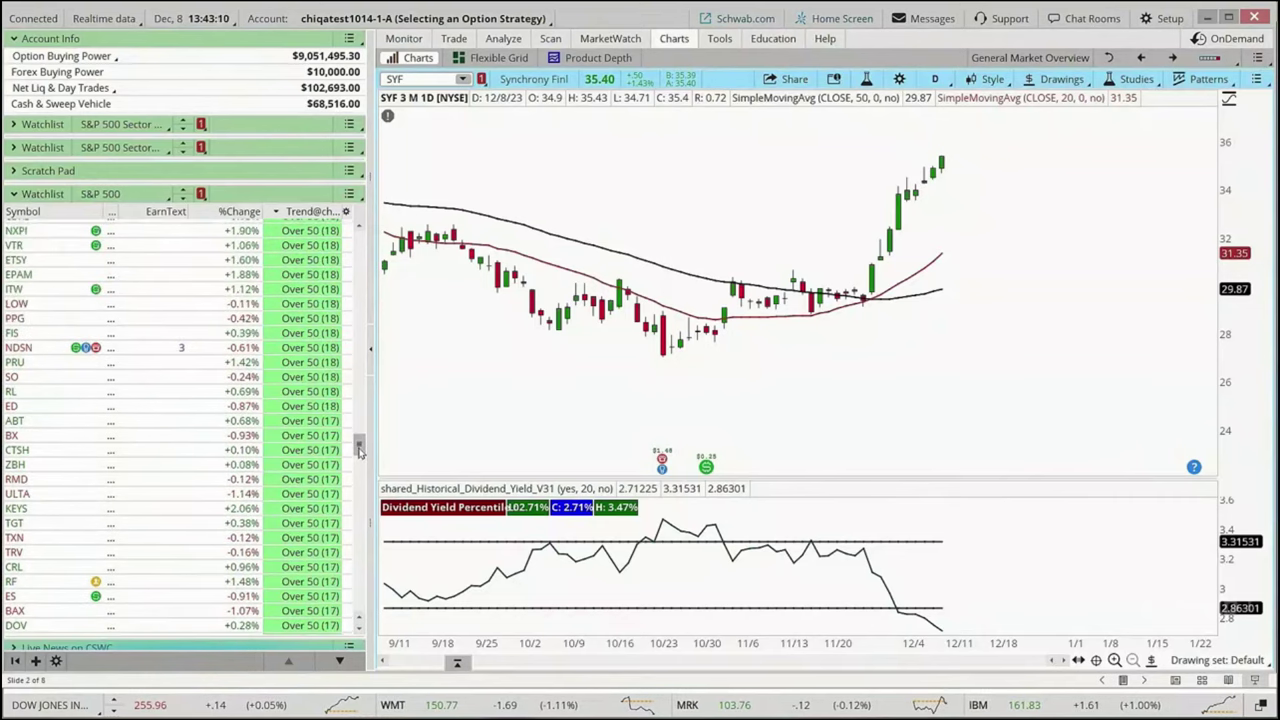
{"action": "left_click", "coordinate": [297, 320]}
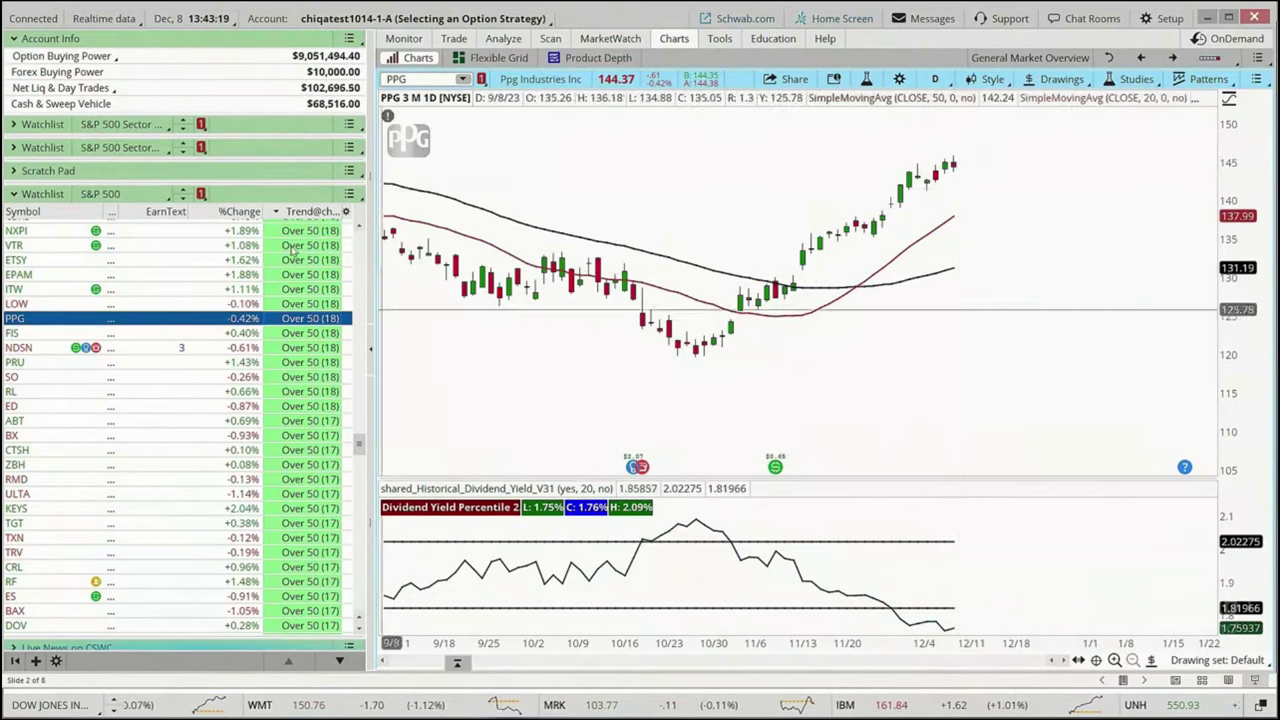
Inspect the Trend column's thinkScript formula, cancel unchanged, and show the presentation's title slide
{"action": "right_click", "coordinate": [310, 215]}
{"action": "left_click", "coordinate": [345, 253]}
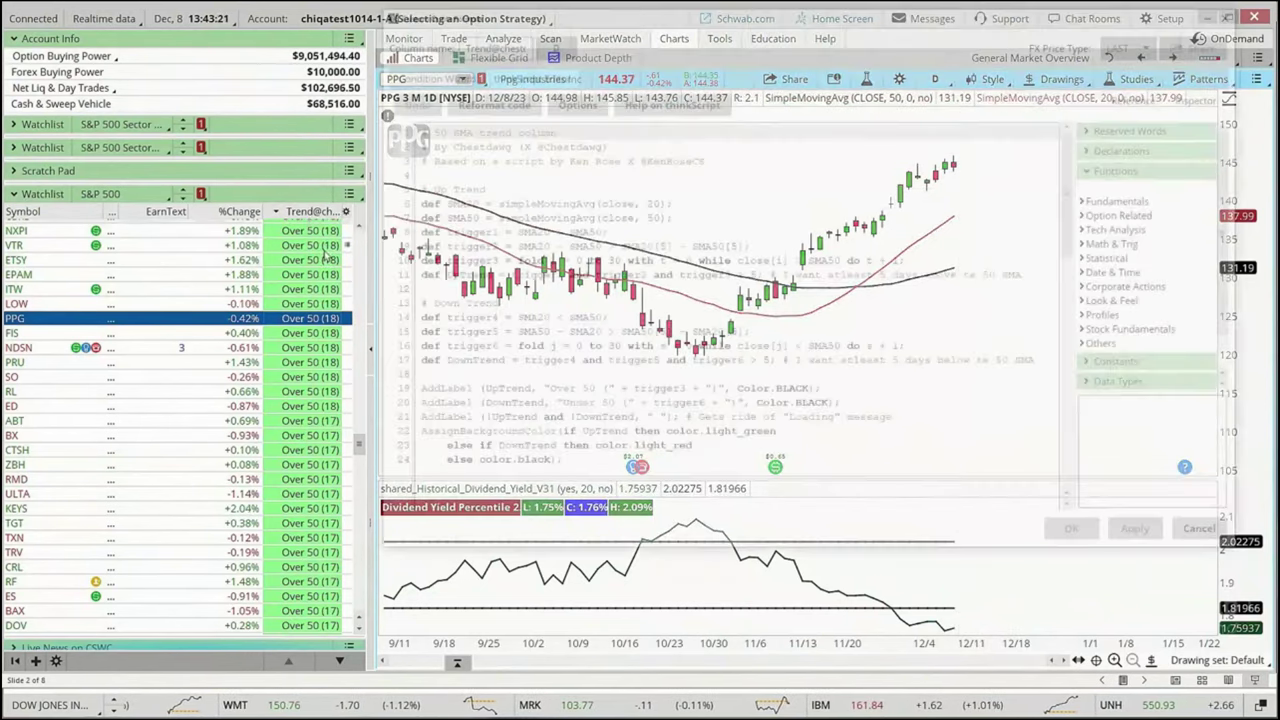
{"action": "left_click_drag", "start_coordinate": [791, 18], "coordinate": [769, 34]}
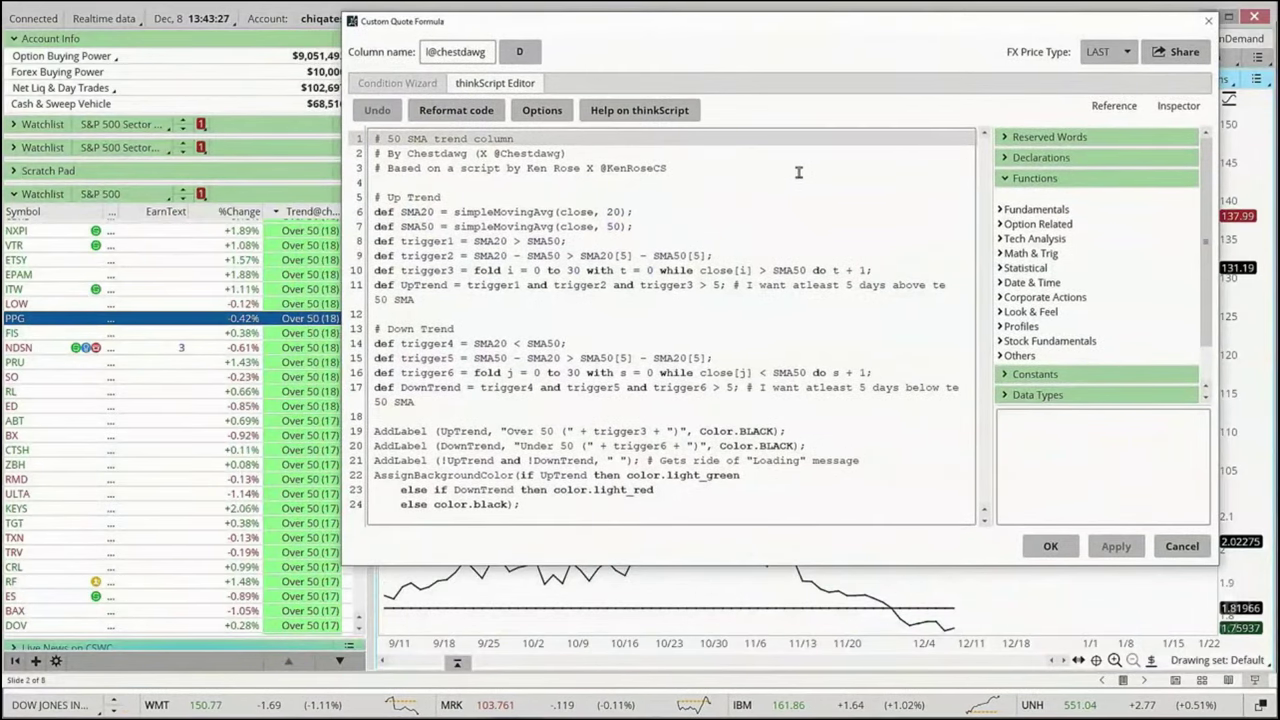
{"action": "left_click", "coordinate": [1182, 546]}
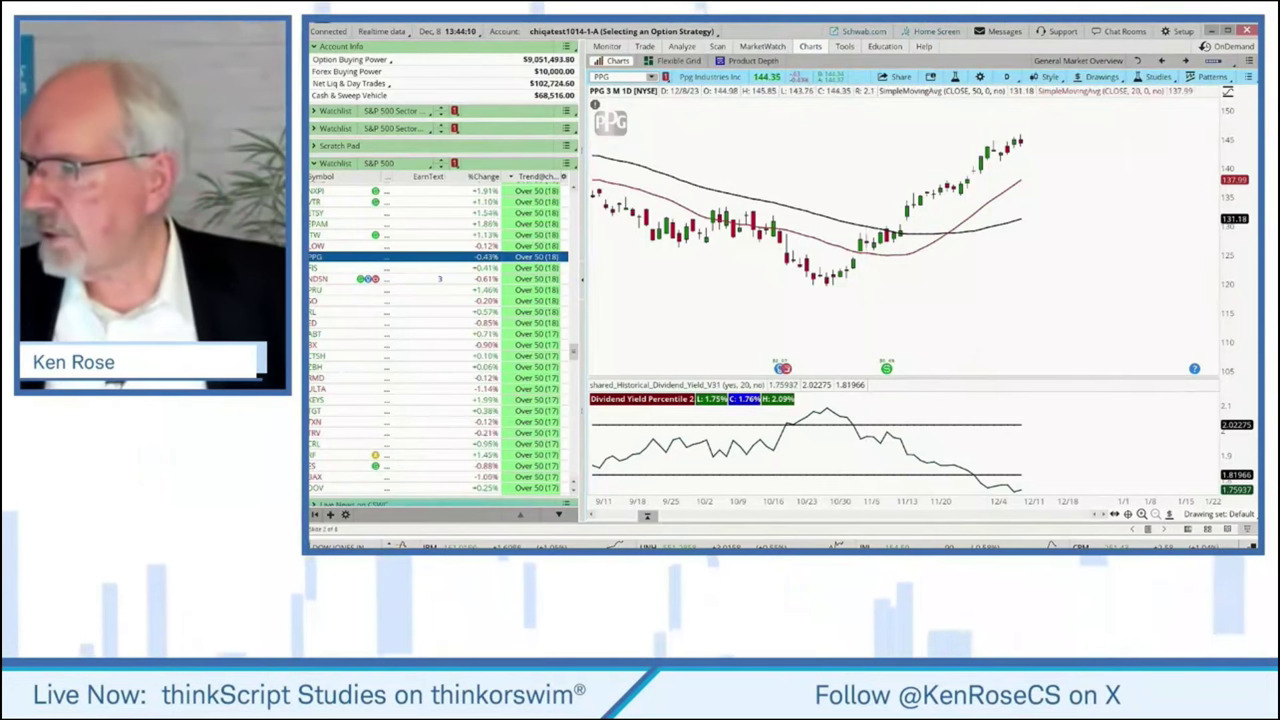
{"action": "key", "text": "alt+Tab"}
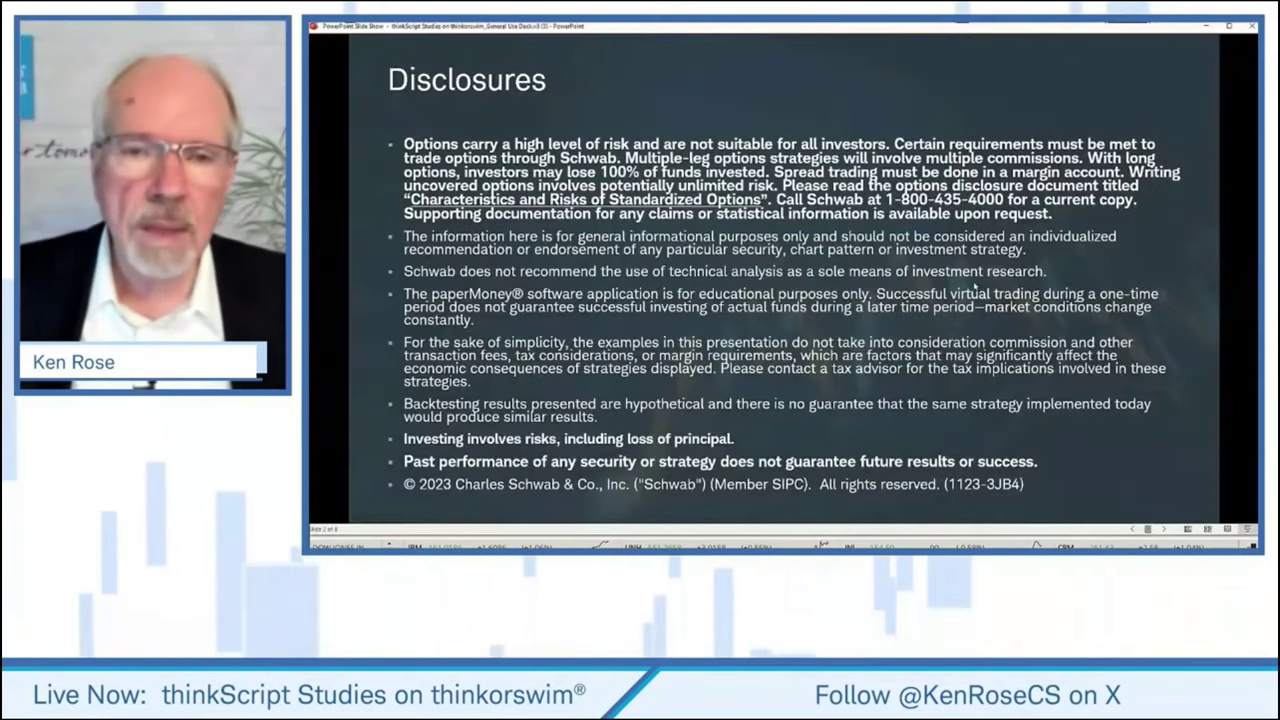
{"action": "key", "text": "Left"}
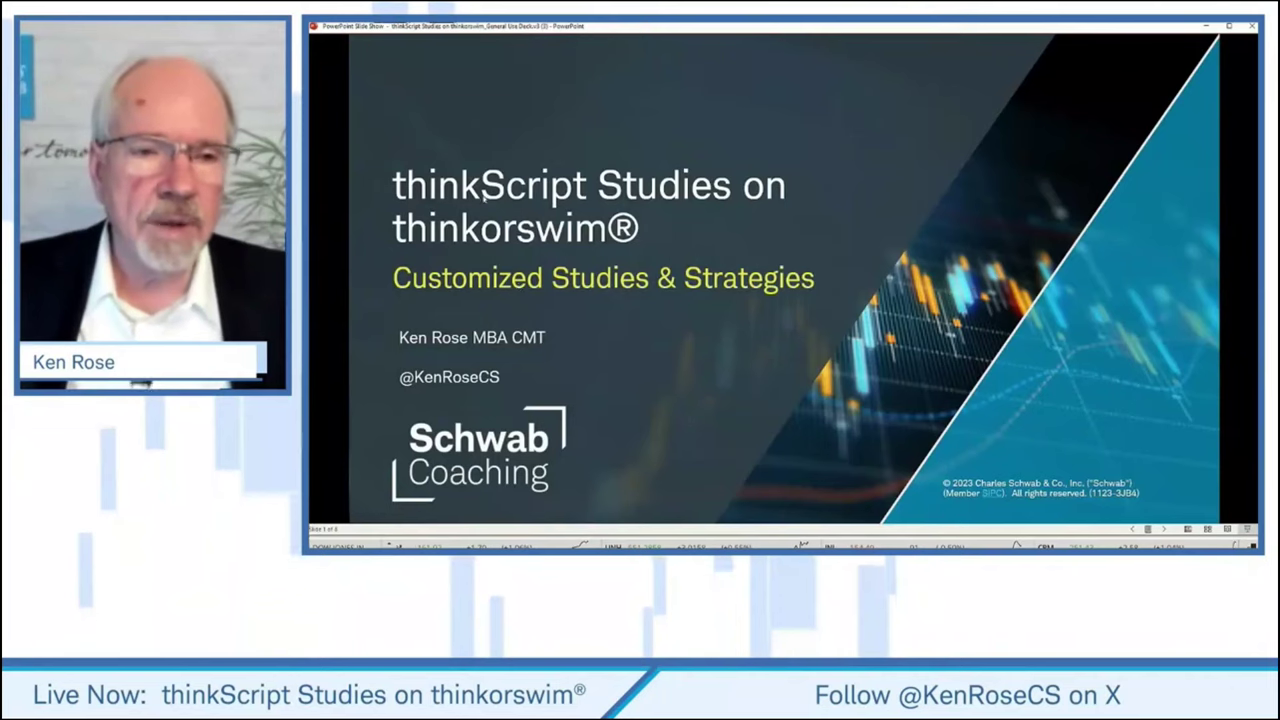